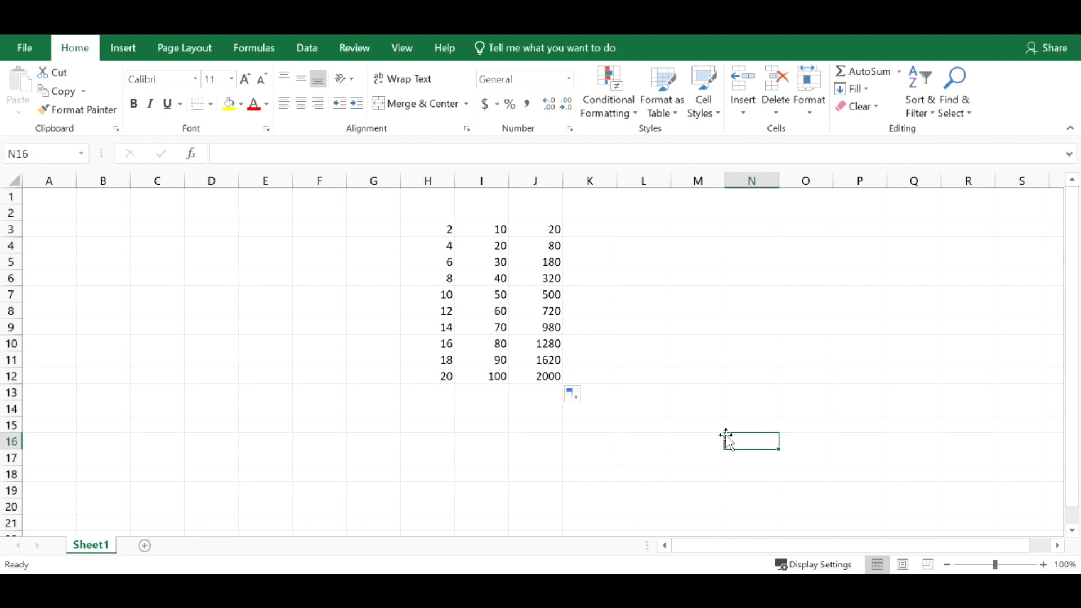
- Fill the product formulas from J3:J12 across through column L
drag(552, 225, 671, 381)
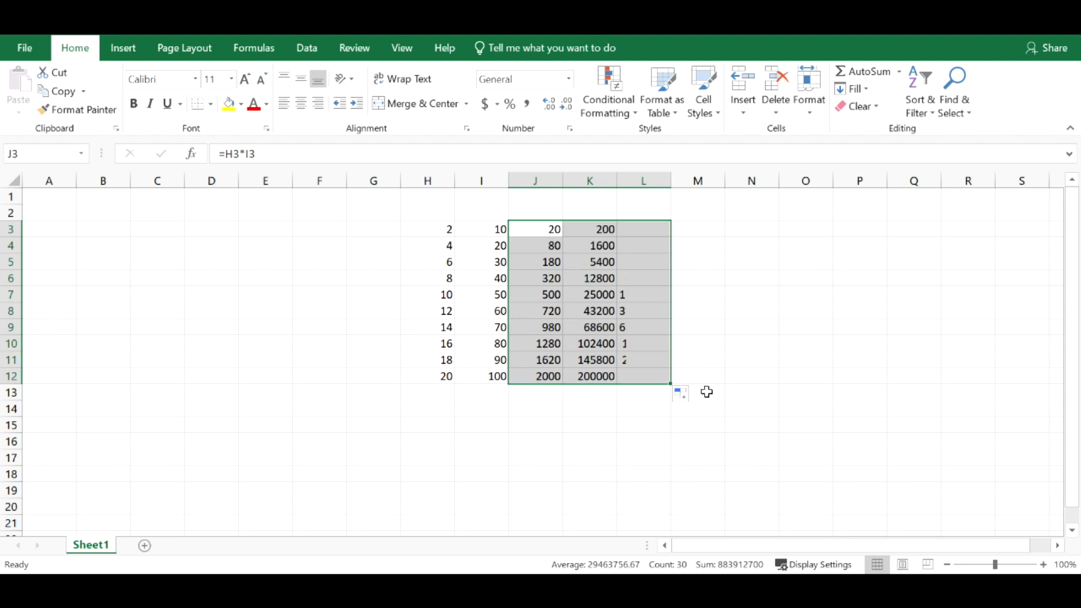
click(810, 392)
- Examine the cell references in the copied formulas in L9, L8 and L5
click(640, 326)
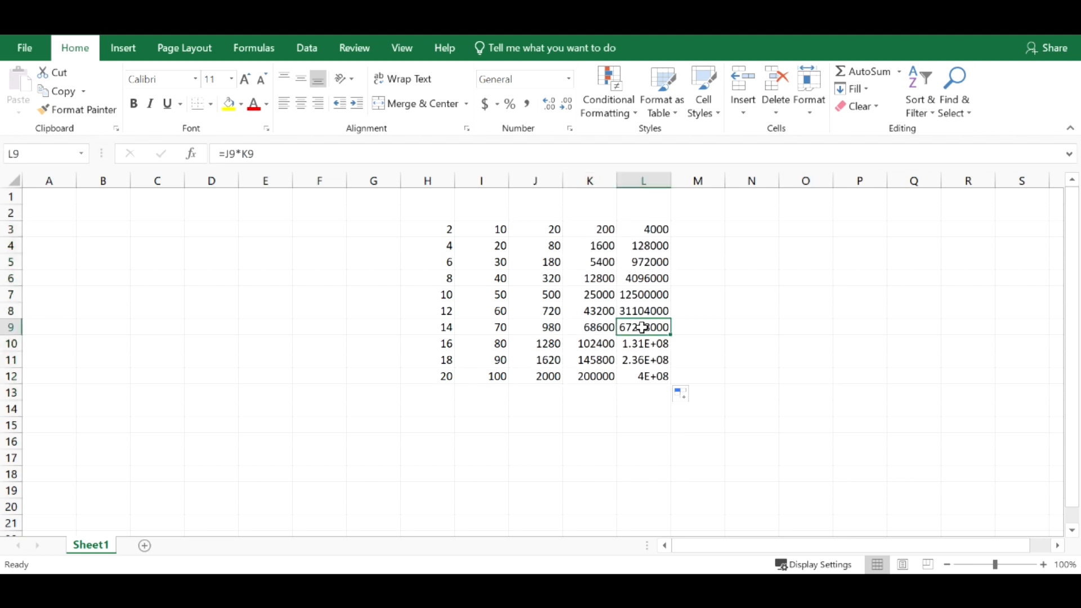
key(XF86AudioLowerVolume)
key(F2)
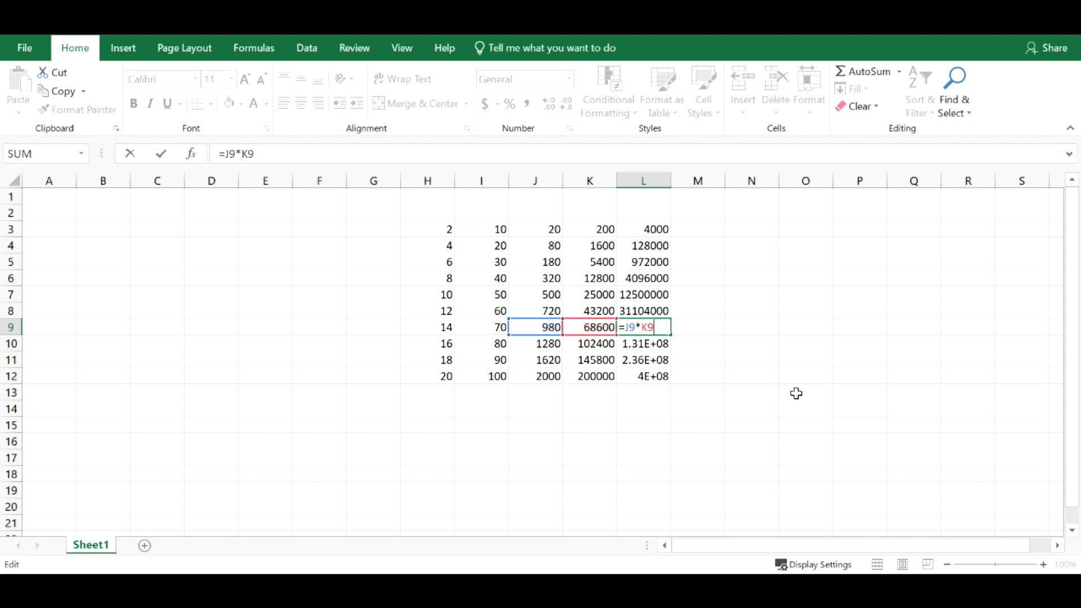
key(ctrl+Return)
click(645, 308)
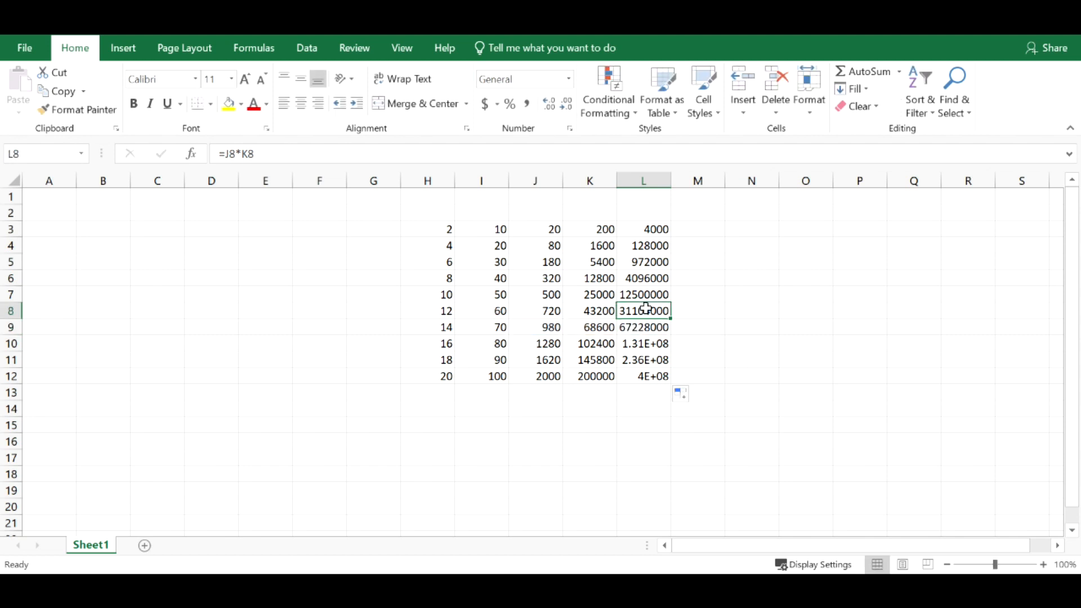
double_click(645, 308)
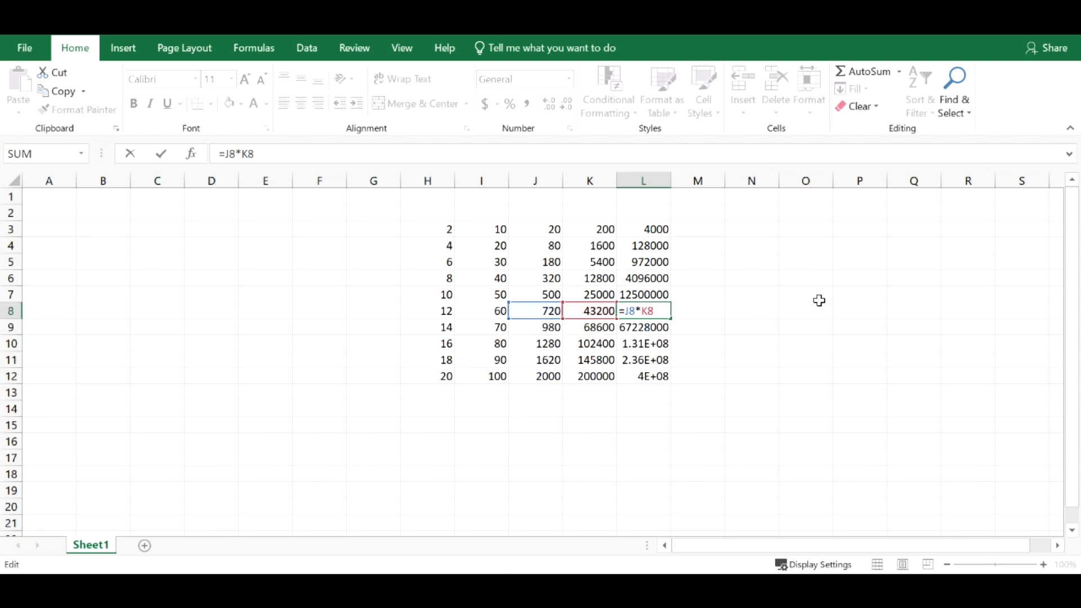
click(818, 363)
click(653, 261)
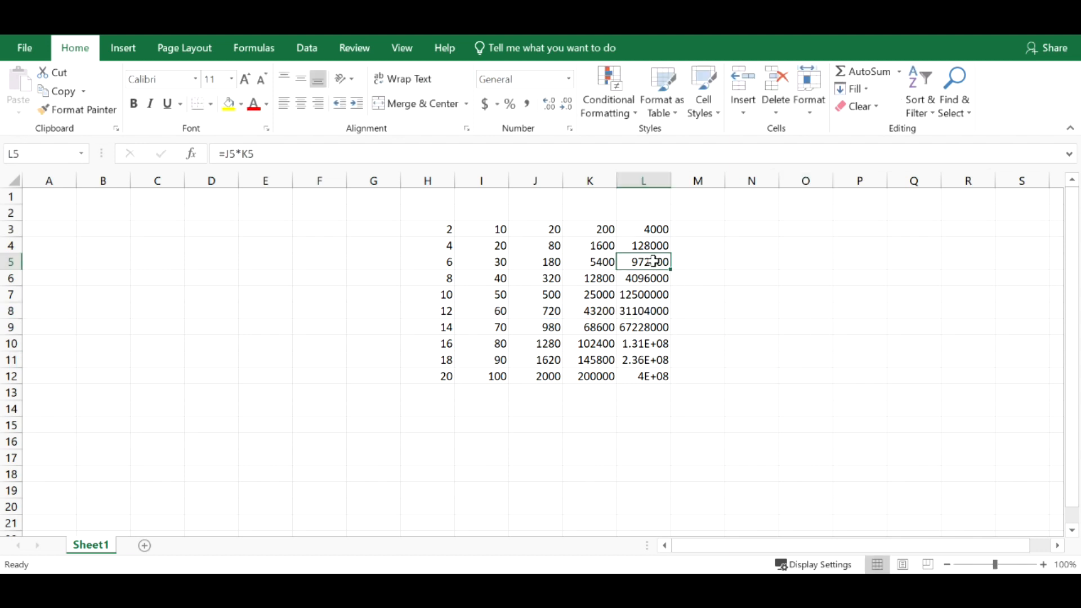
double_click(653, 261)
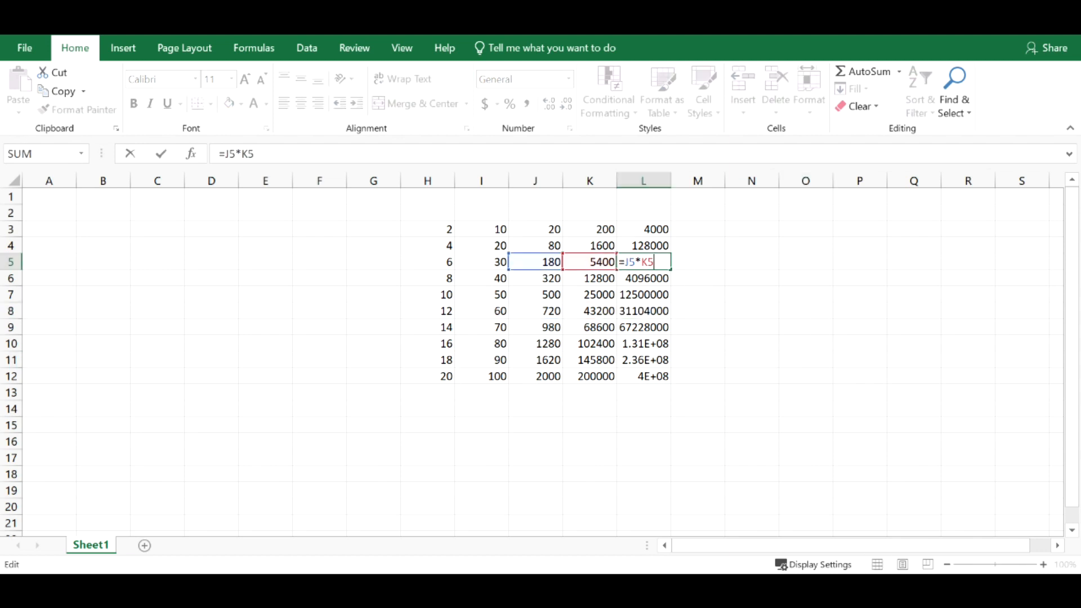
click(763, 359)
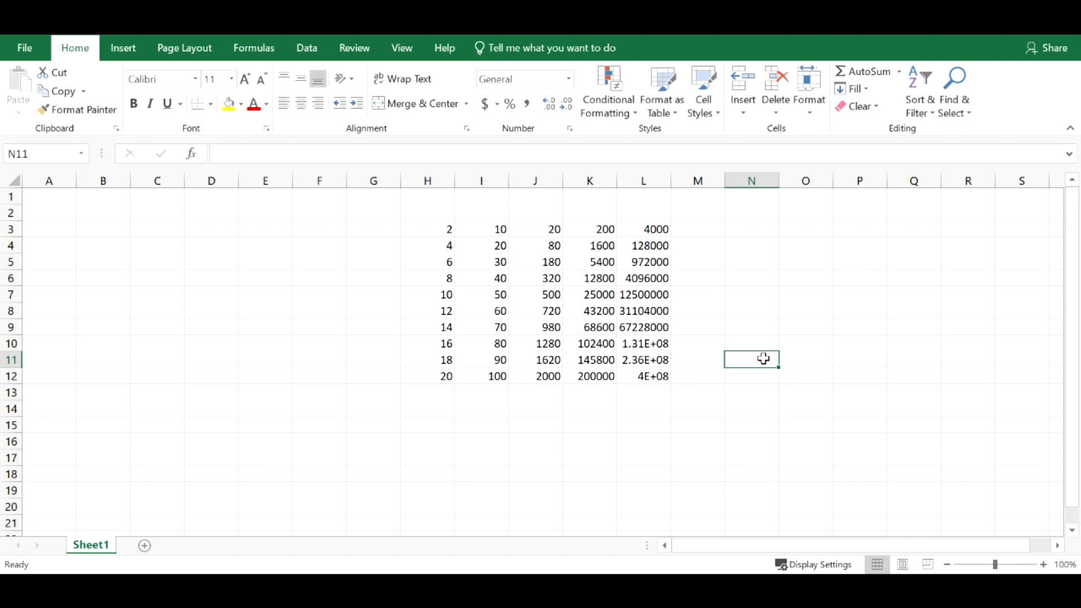
- Clear the range J3:L12 and enter the formula =$H3*I3 in cell J3
drag(537, 227, 647, 372)
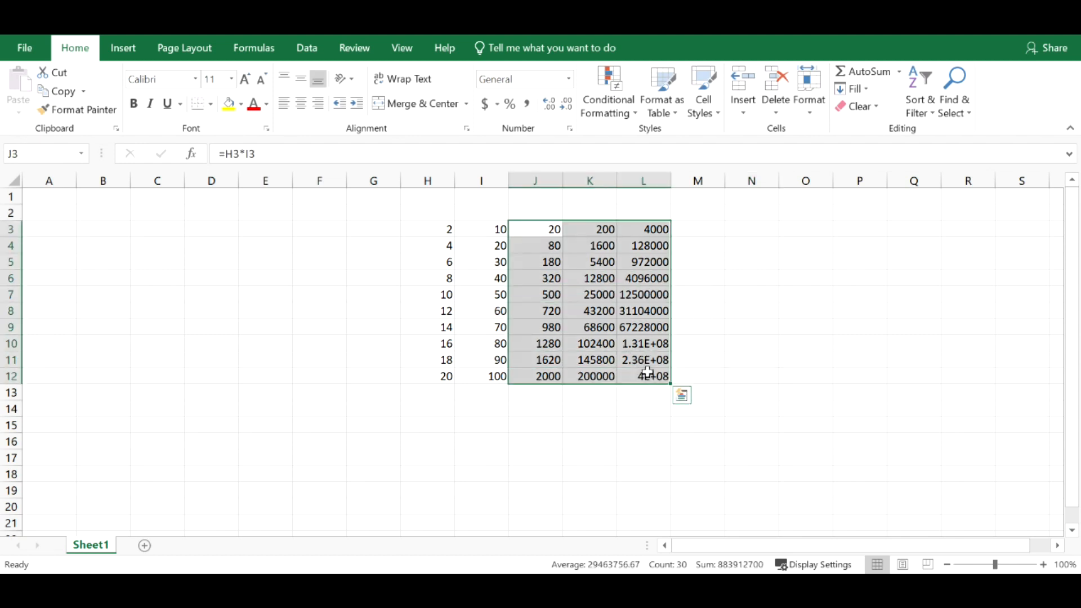
key(Delete)
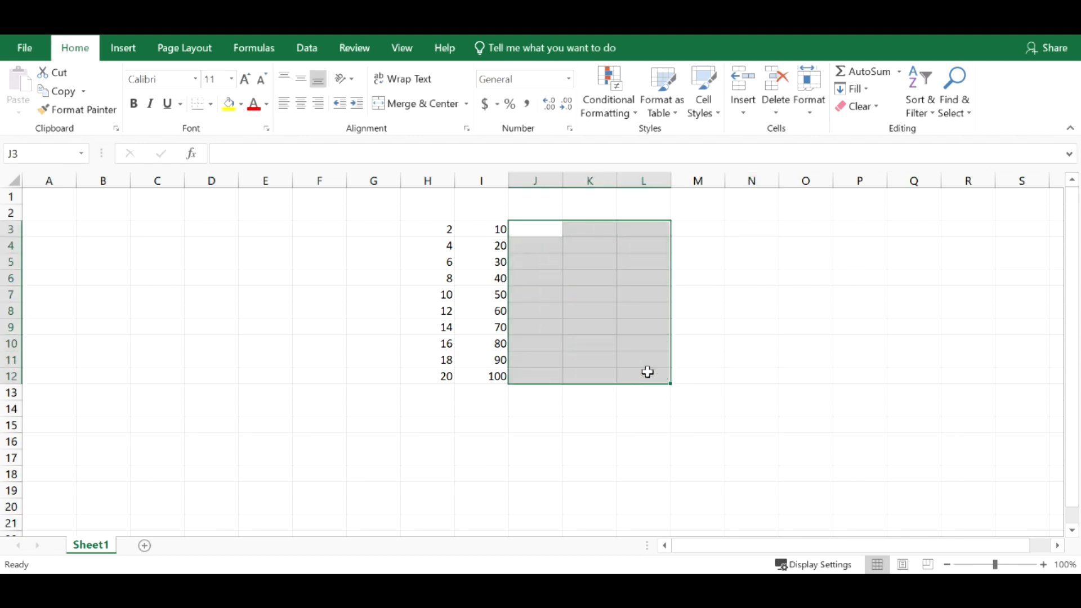
click(532, 229)
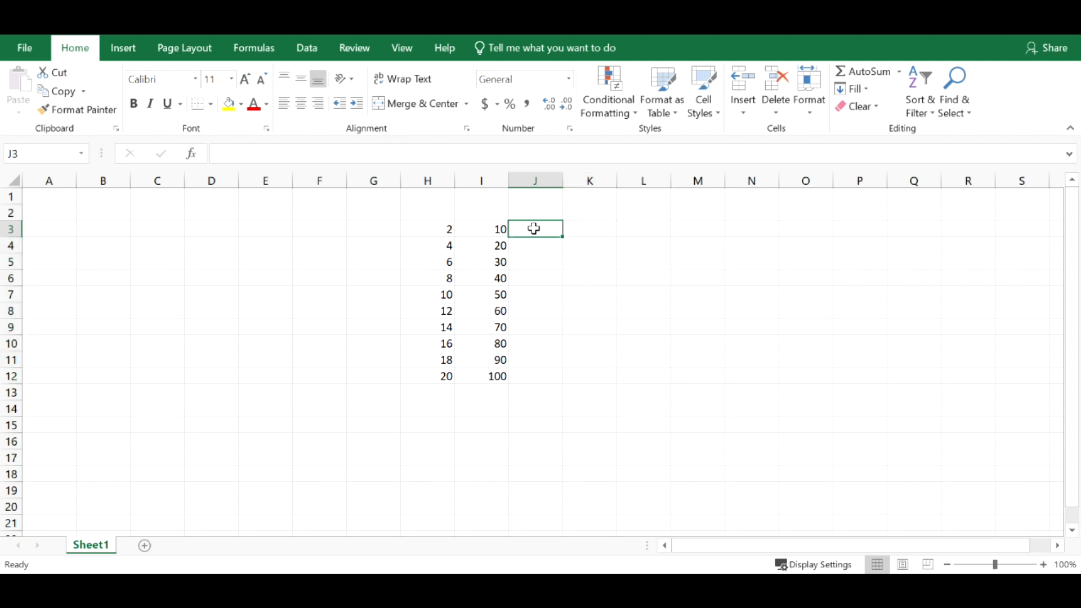
text(=)
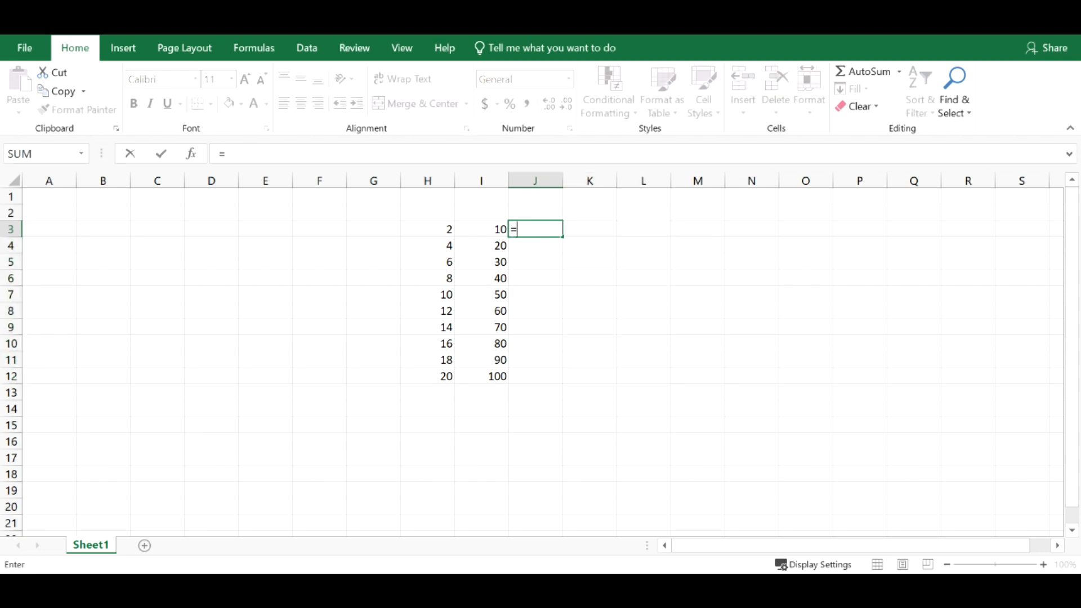
click(445, 229)
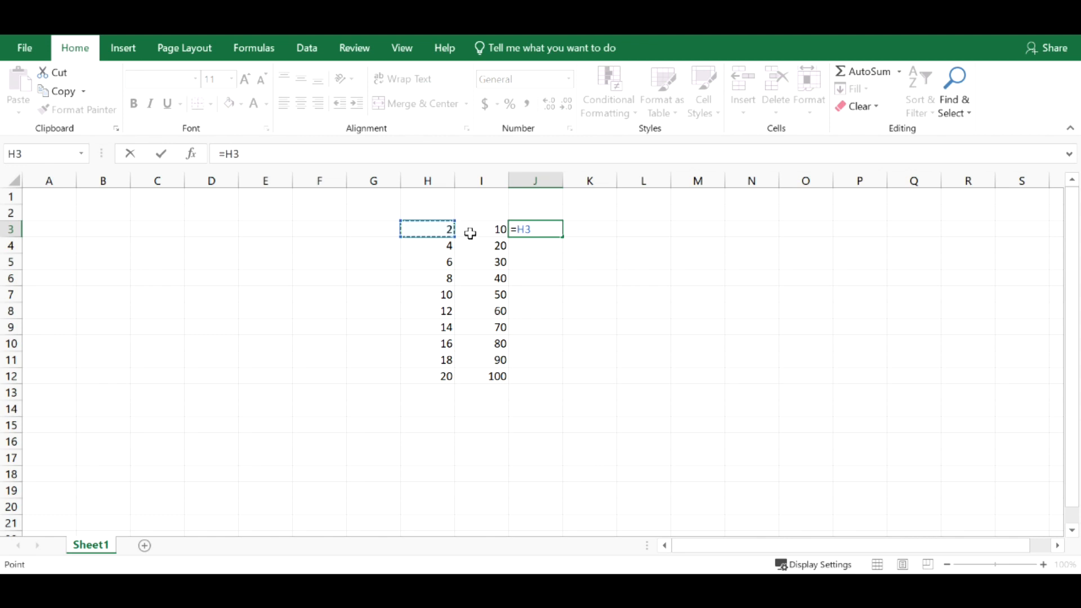
click(517, 229)
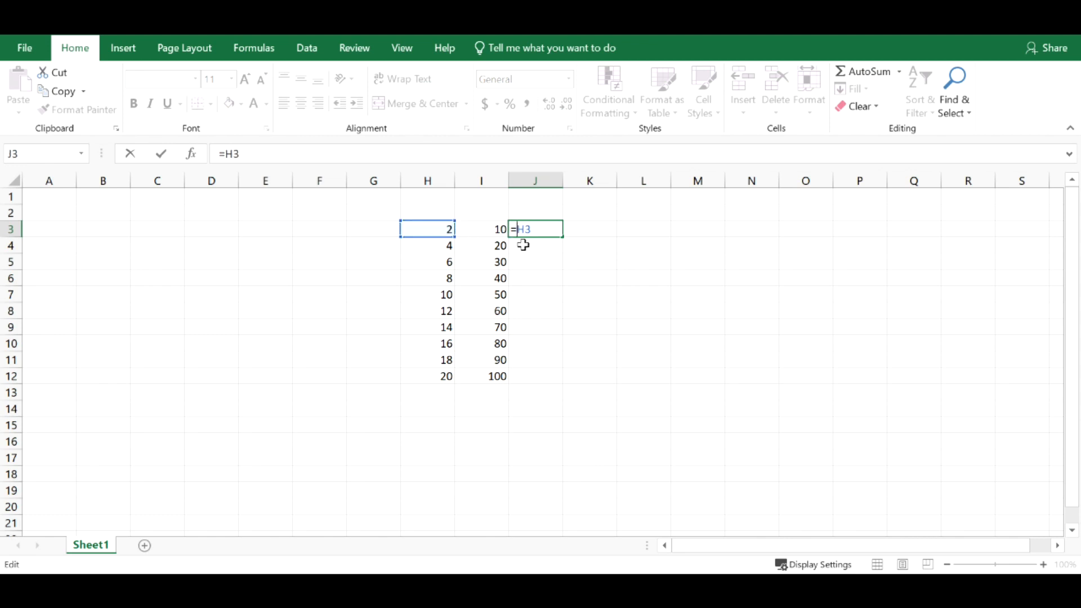
text($)
click(538, 230)
text(*)
click(492, 229)
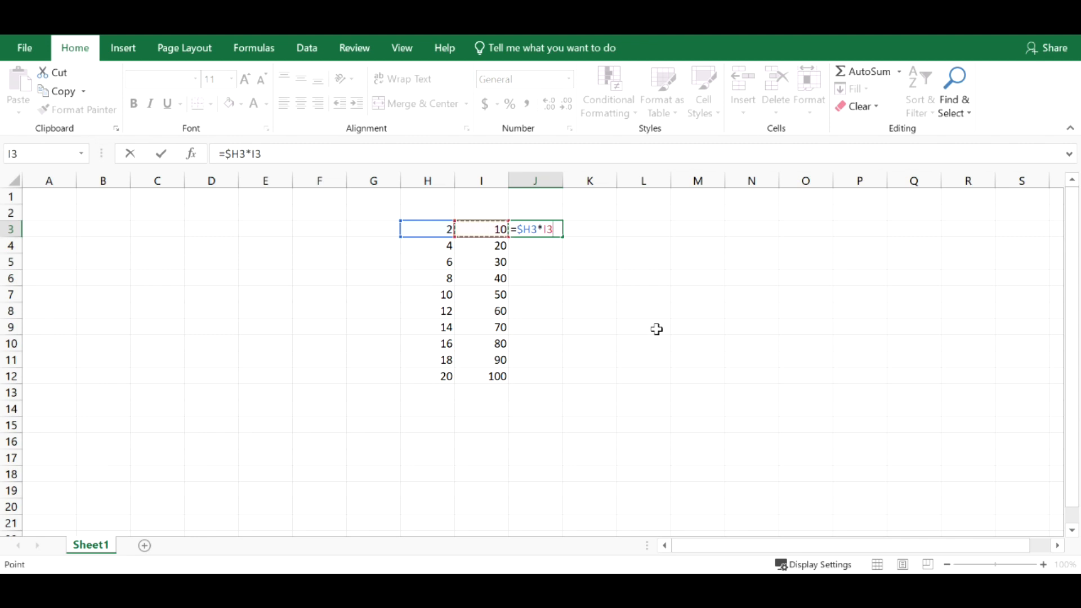
key(Return)
- Fill the J3 formula down to row 12 and across to column M
click(554, 229)
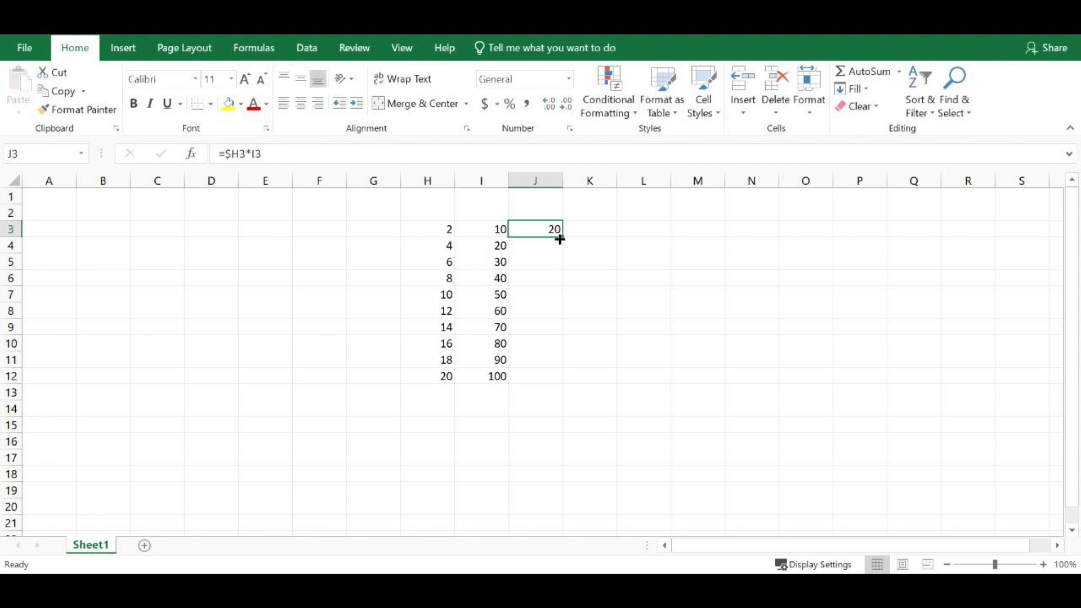
drag(559, 239, 559, 389)
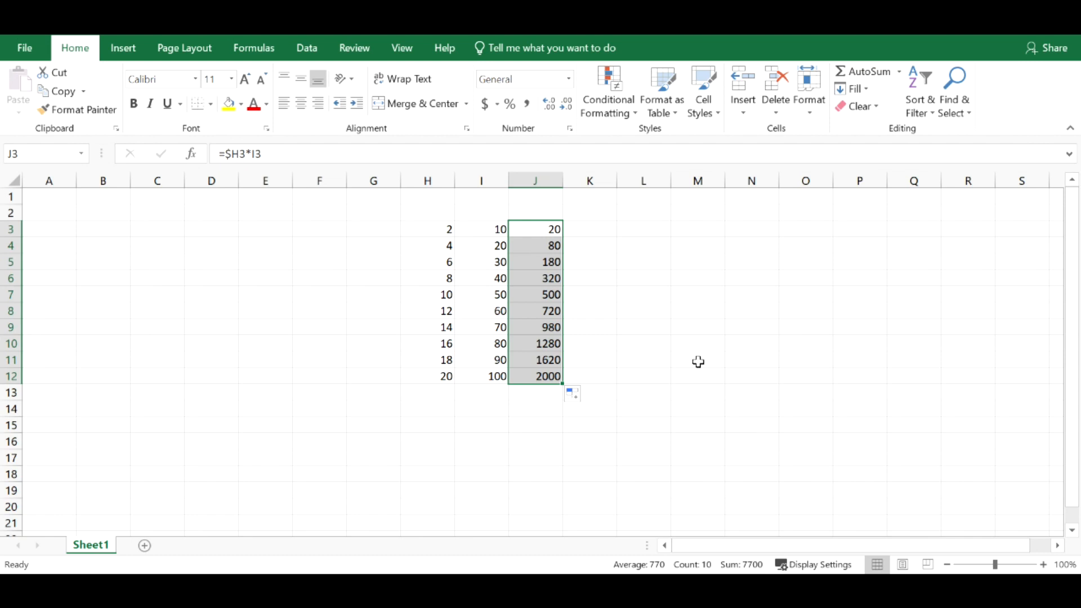
drag(563, 384, 719, 377)
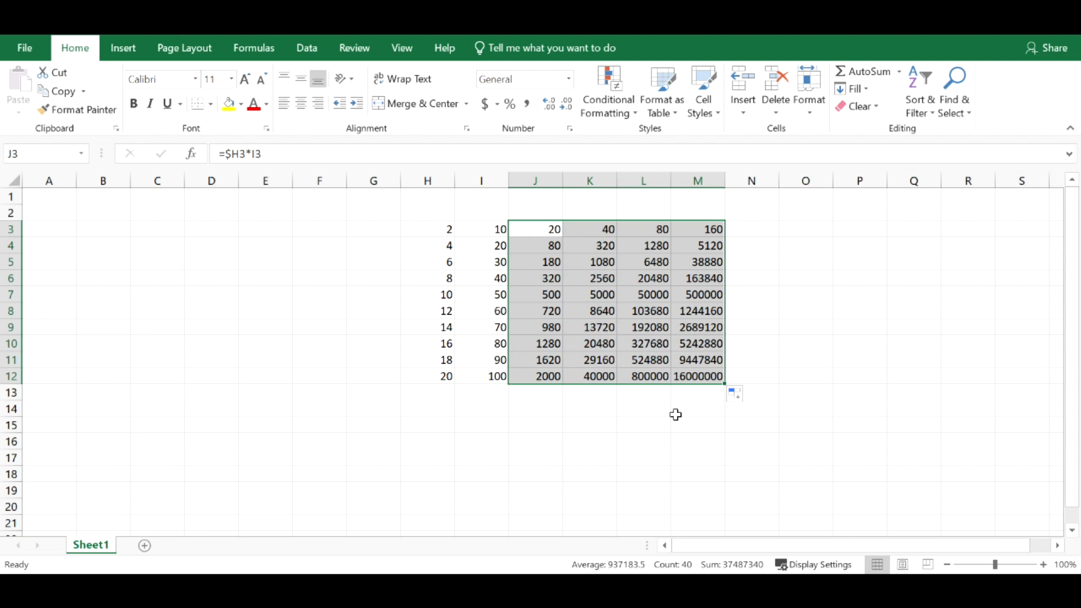
- Examine how the locked column H reference carries through the formulas in L7, M8, L10, K8 and M9
click(652, 302)
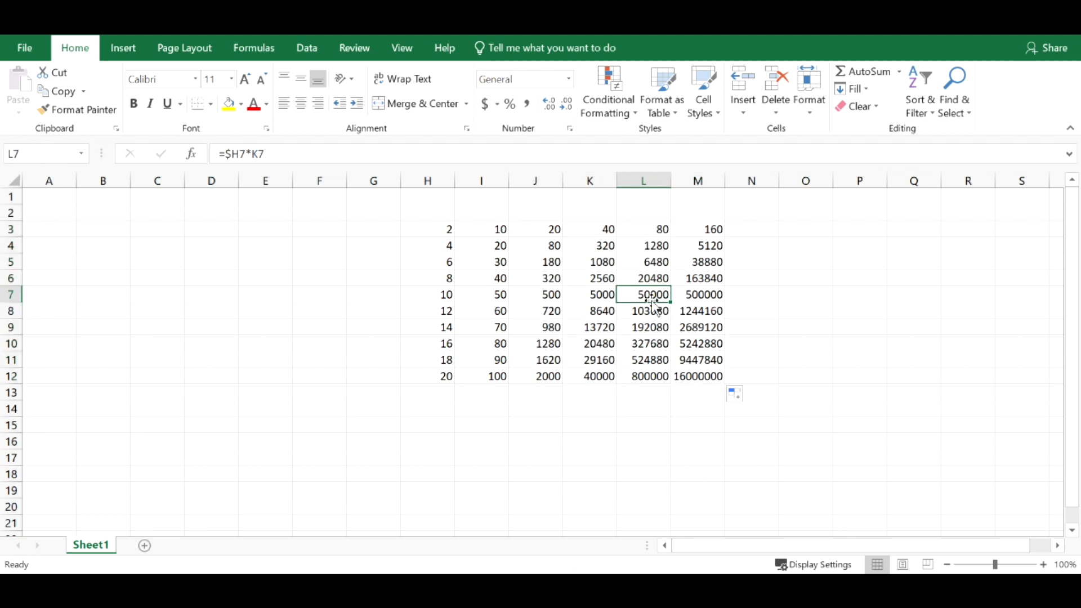
double_click(653, 302)
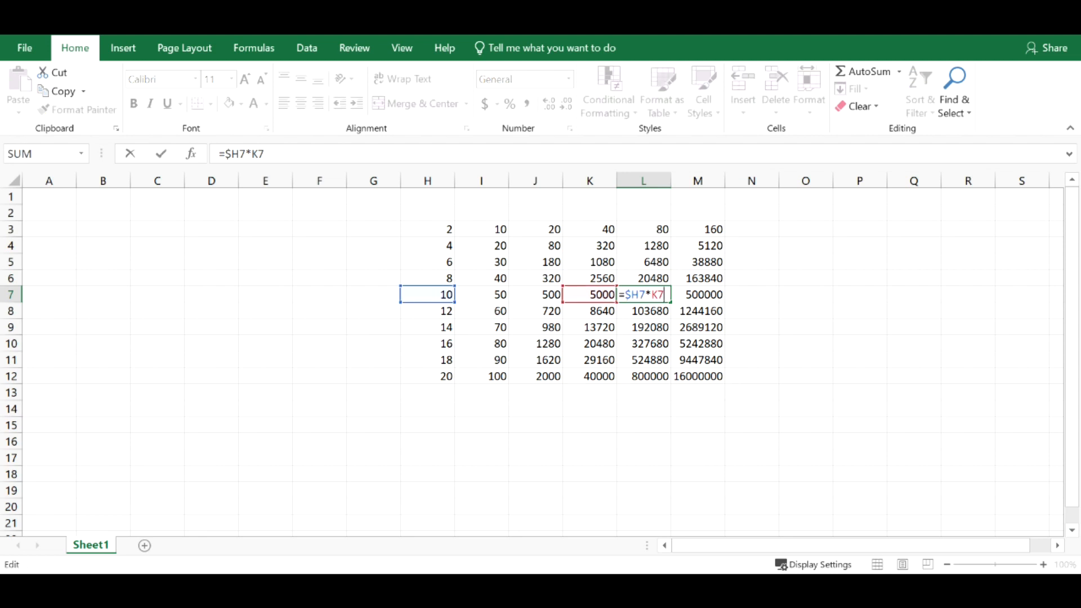
click(715, 313)
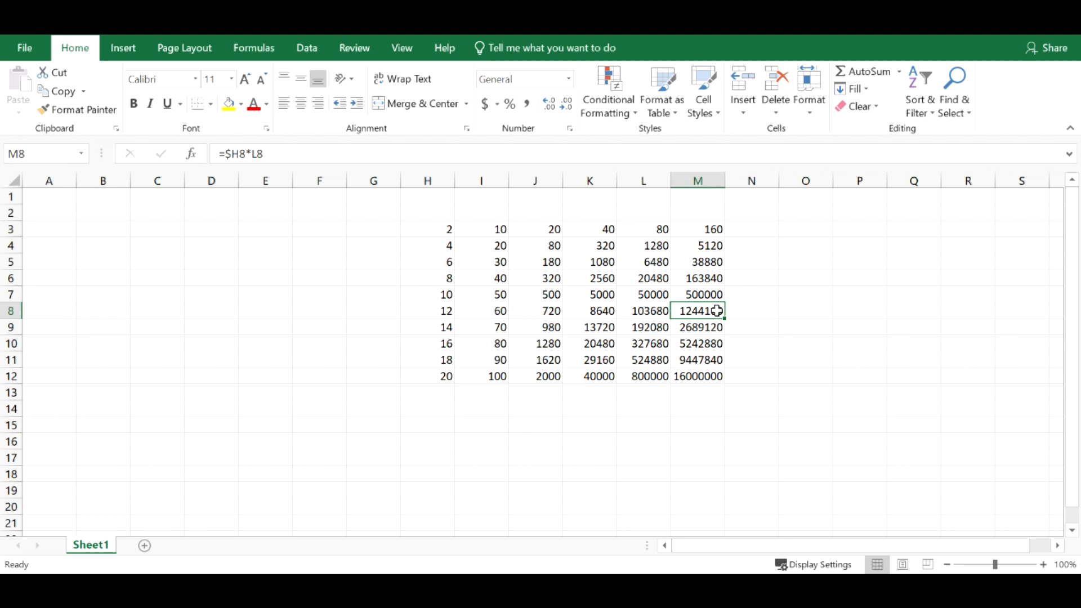
double_click(716, 310)
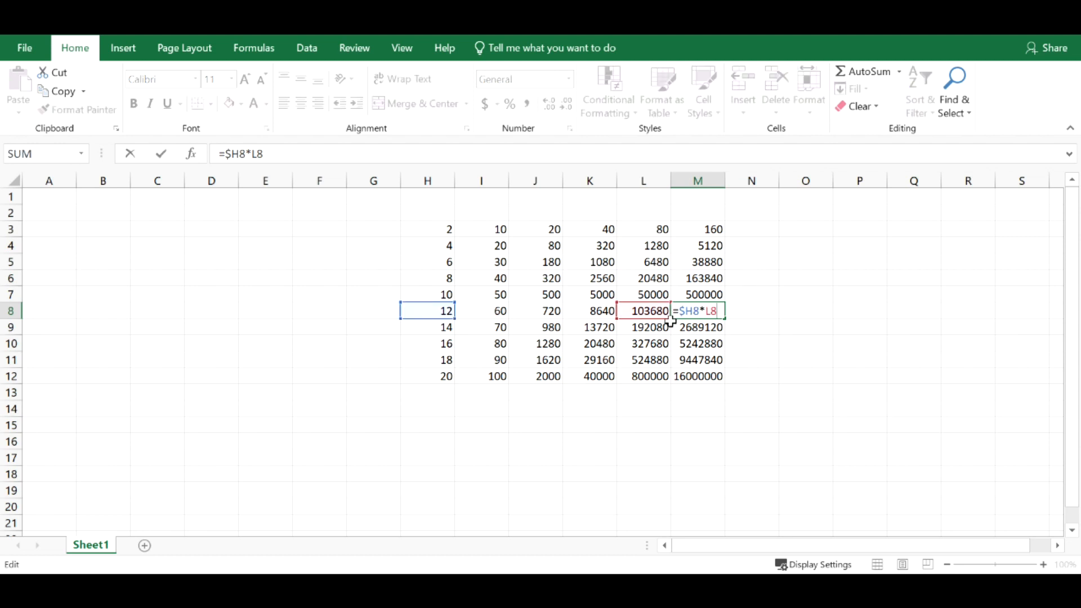
click(653, 345)
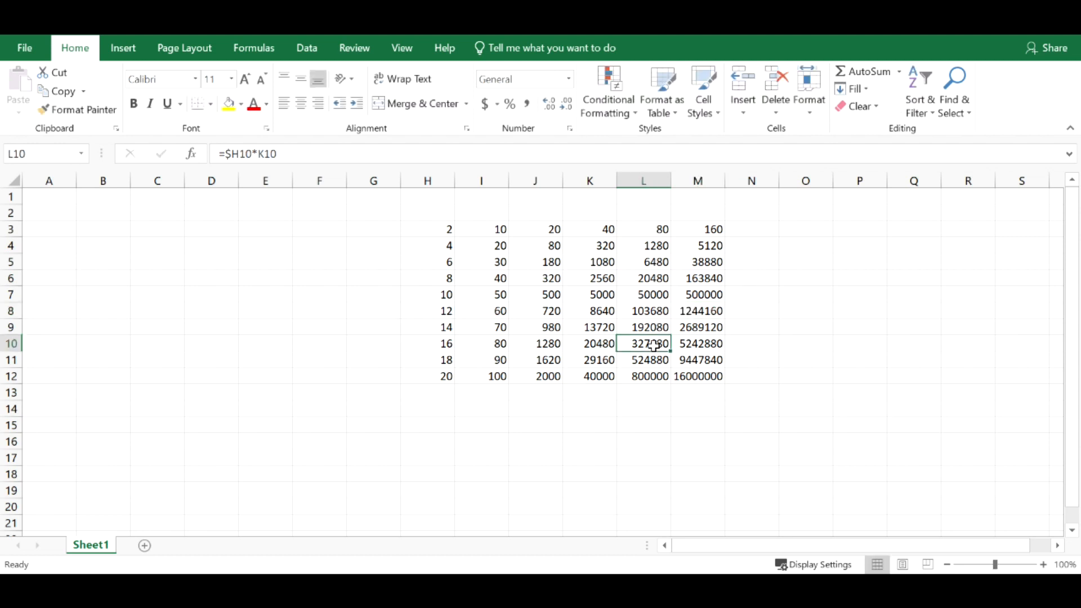
double_click(653, 345)
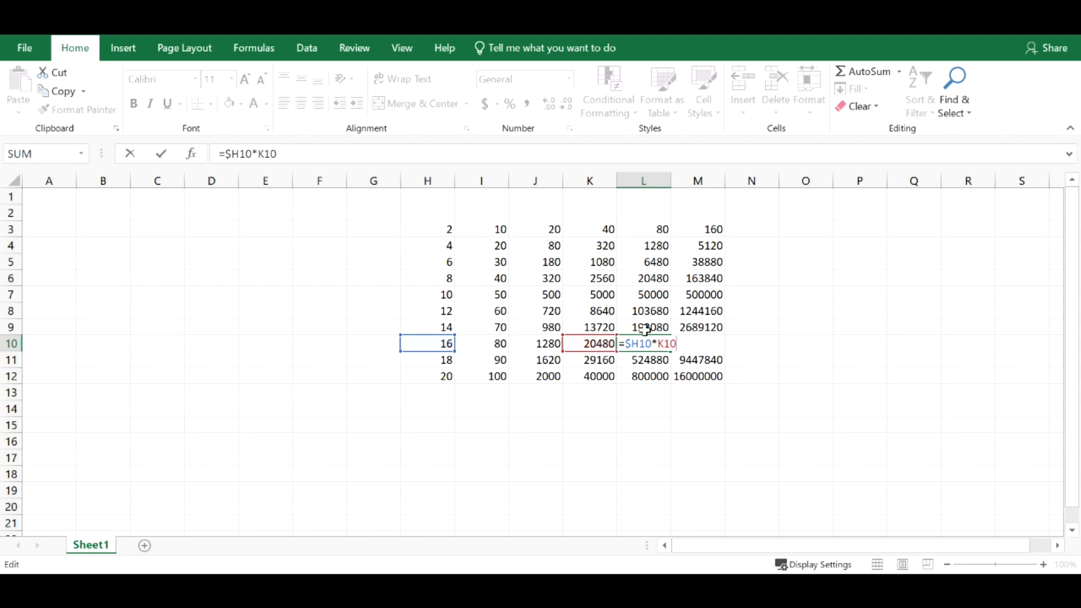
click(602, 307)
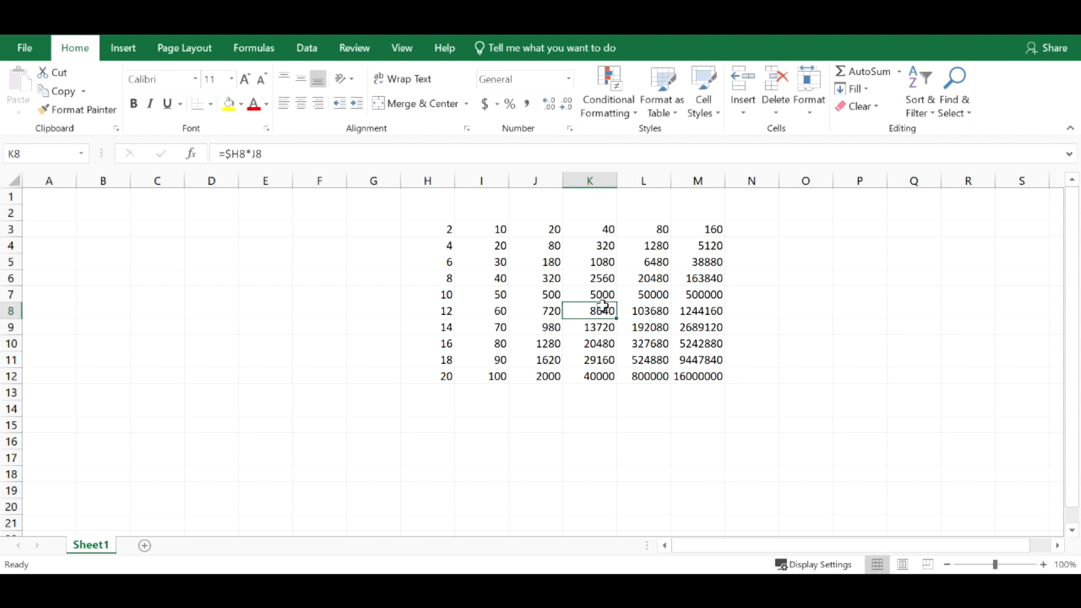
double_click(602, 306)
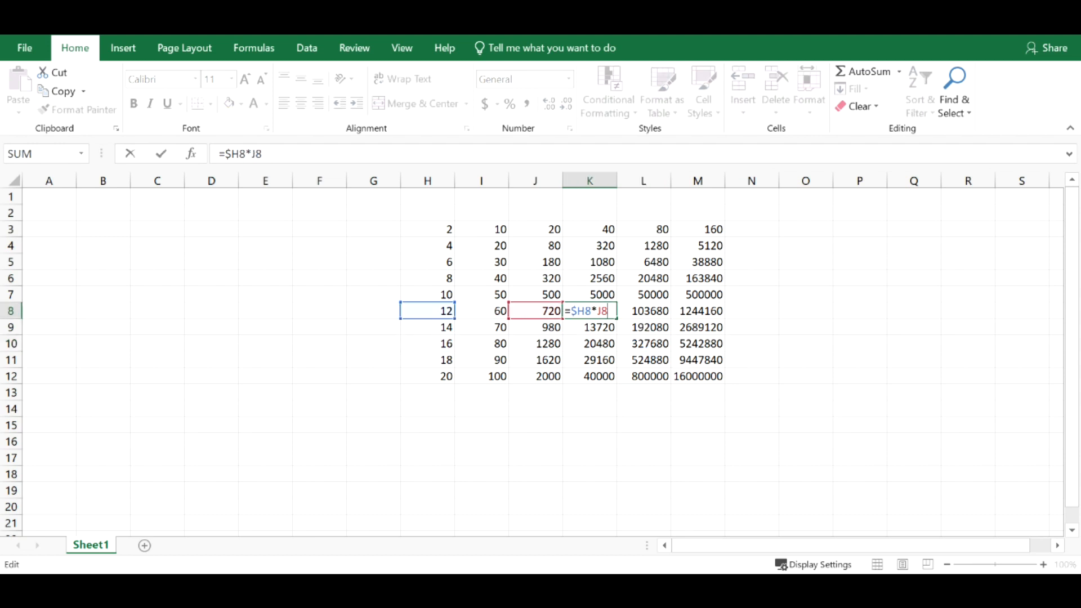
click(687, 329)
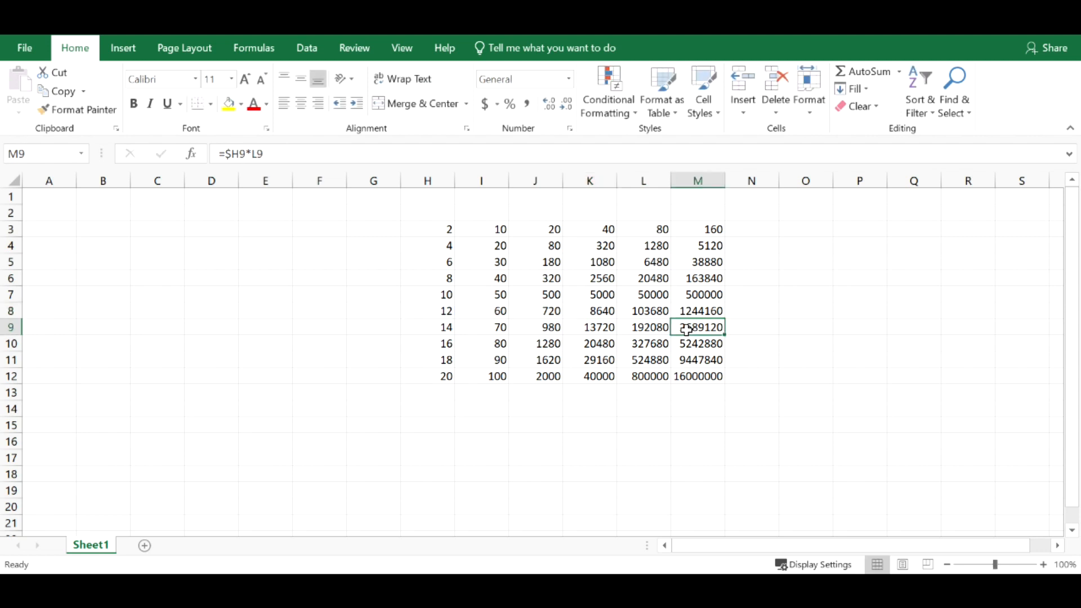
key(Right)
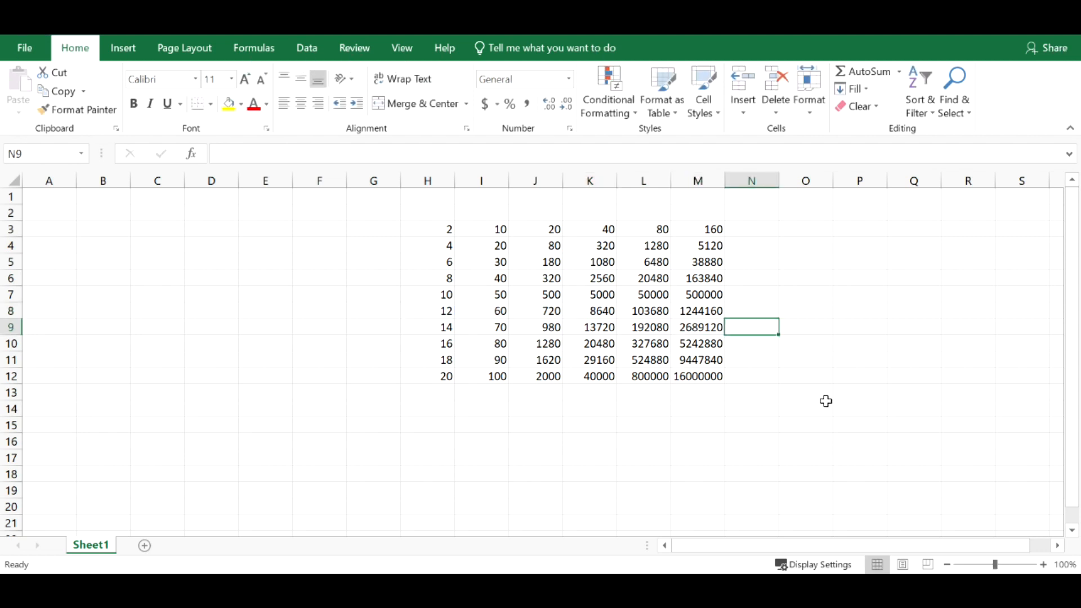
- Clear the range I3:M12 and enter 100 in cell G2
drag(500, 227, 710, 374)
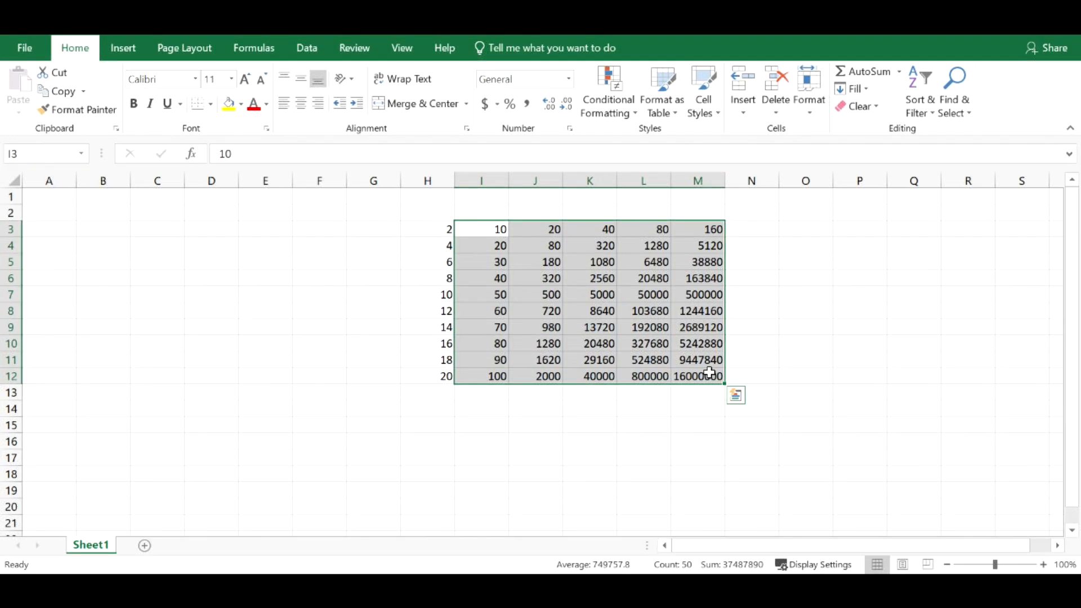
key(Delete)
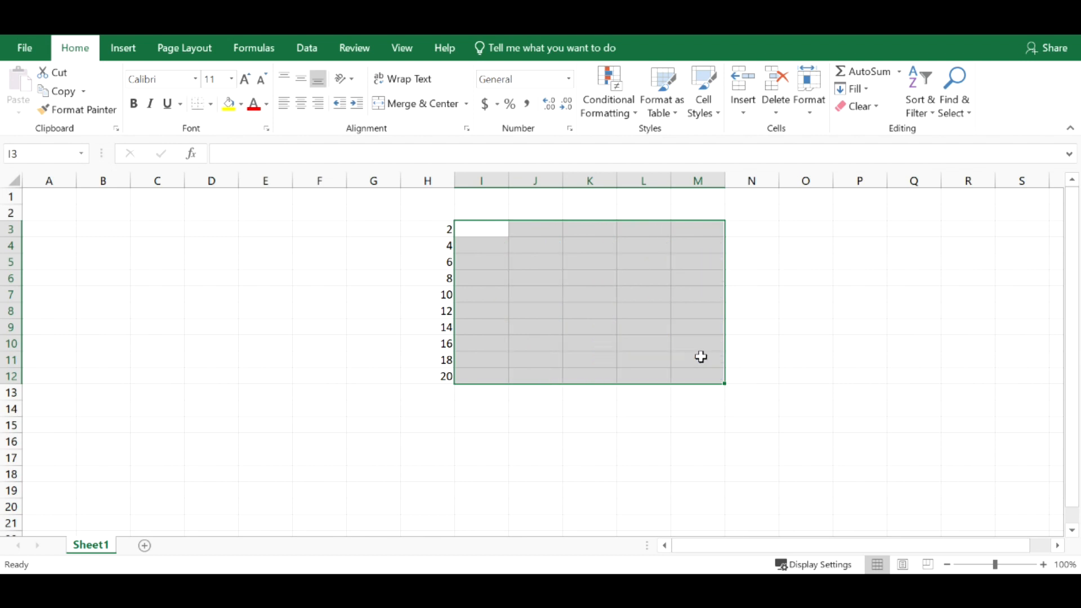
click(482, 229)
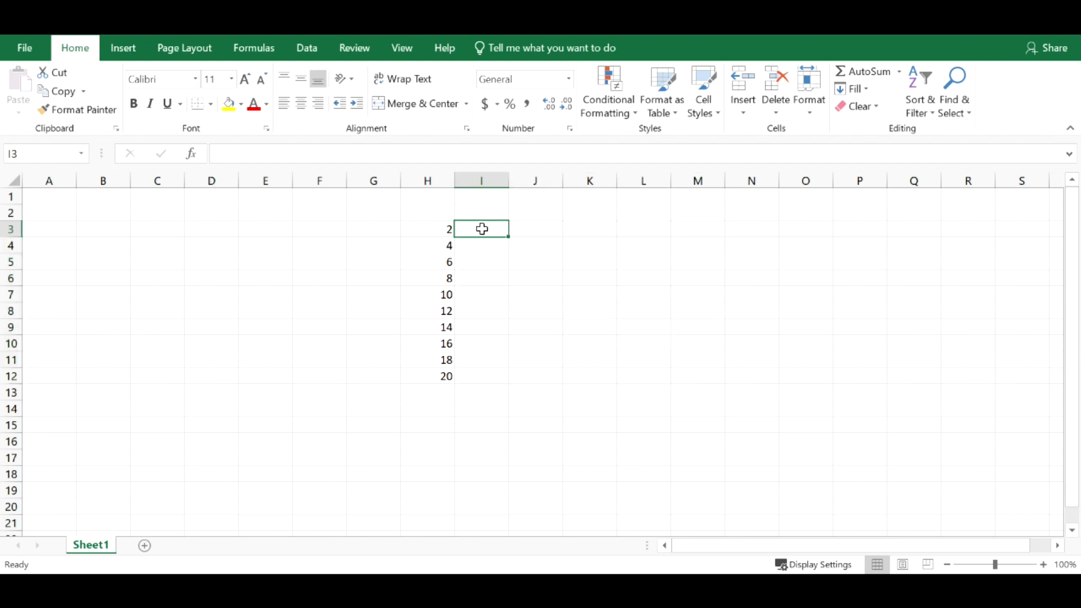
click(382, 209)
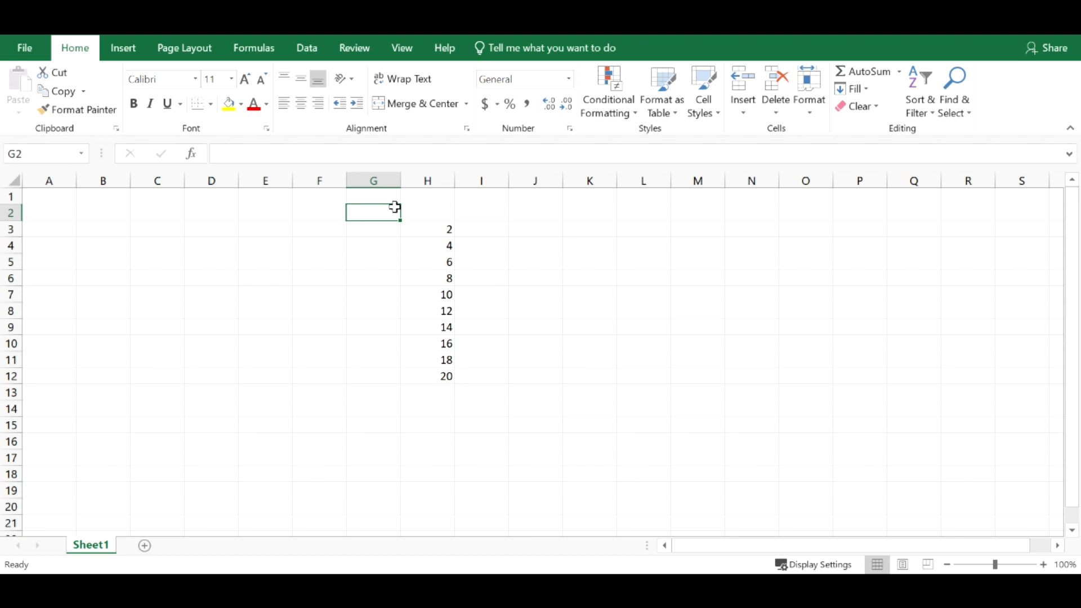
text(100)
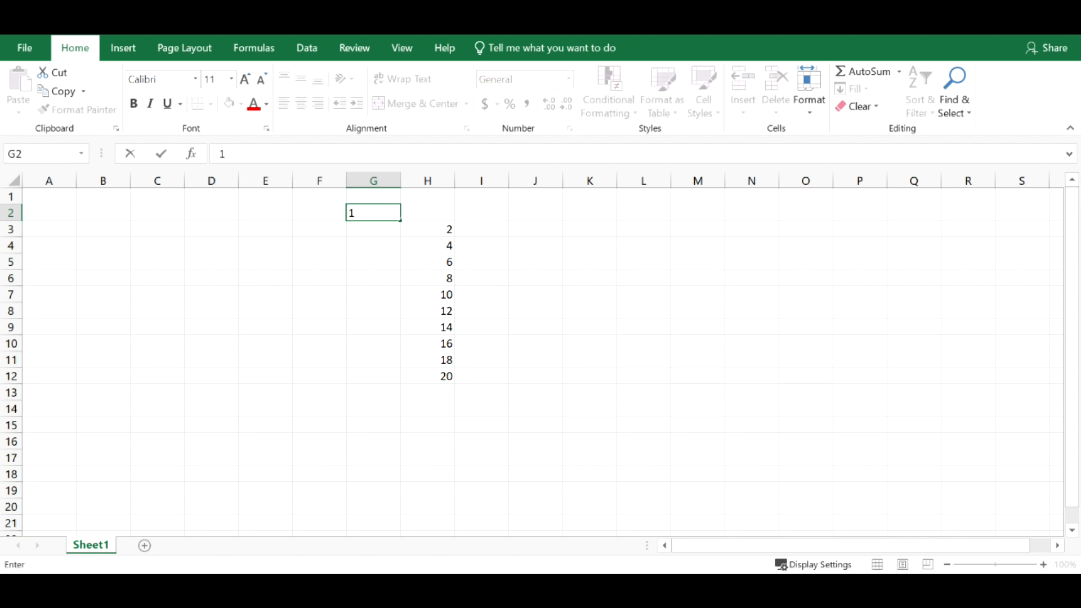
- Enter the fully relative formula =G2*H3 in cell I3
click(481, 229)
text(=)
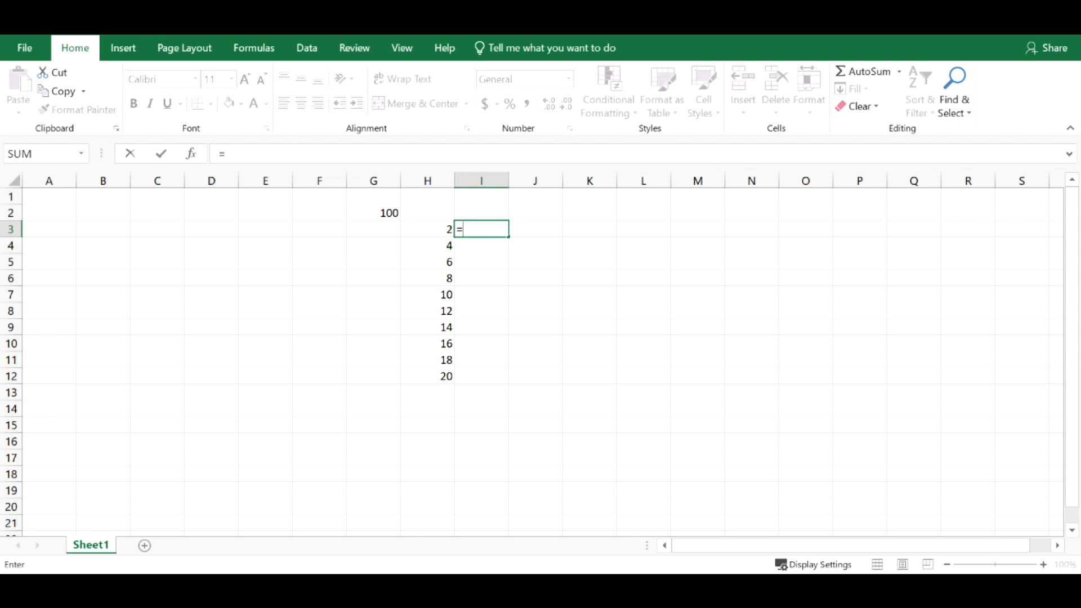
click(387, 211)
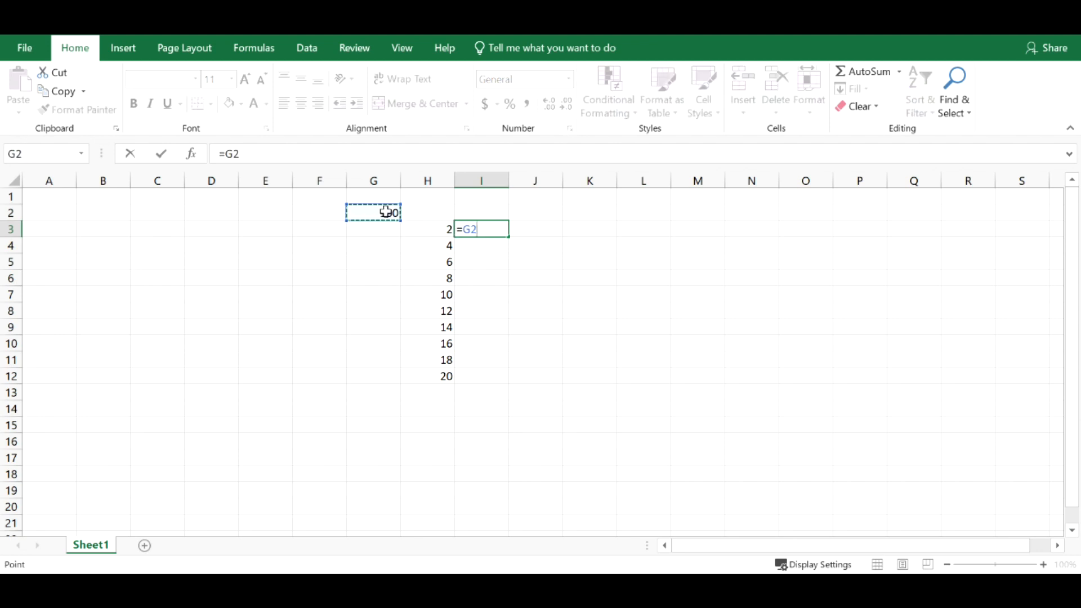
text(*)
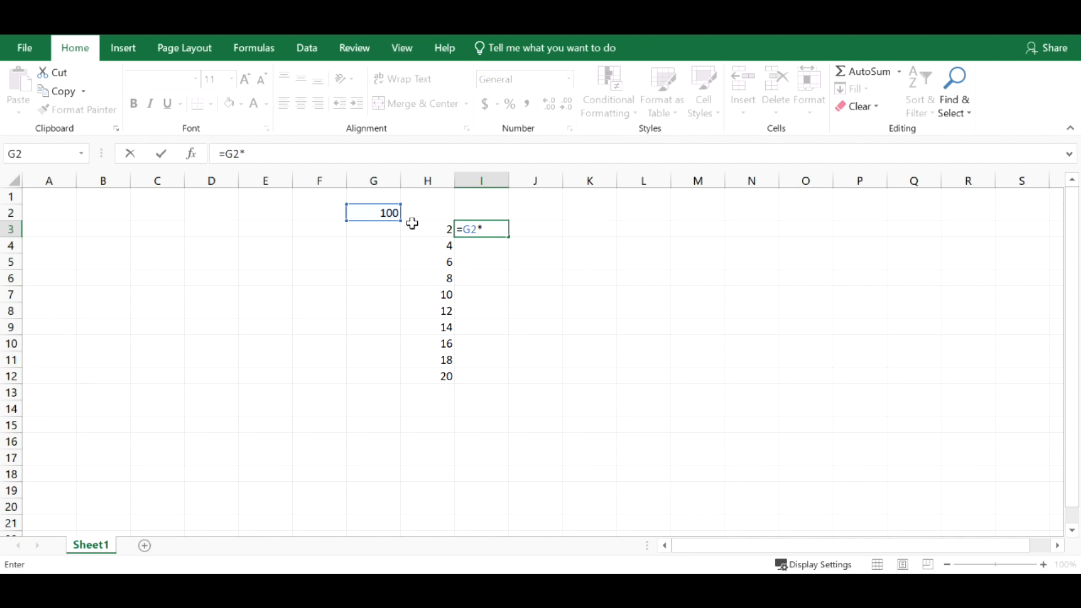
click(425, 225)
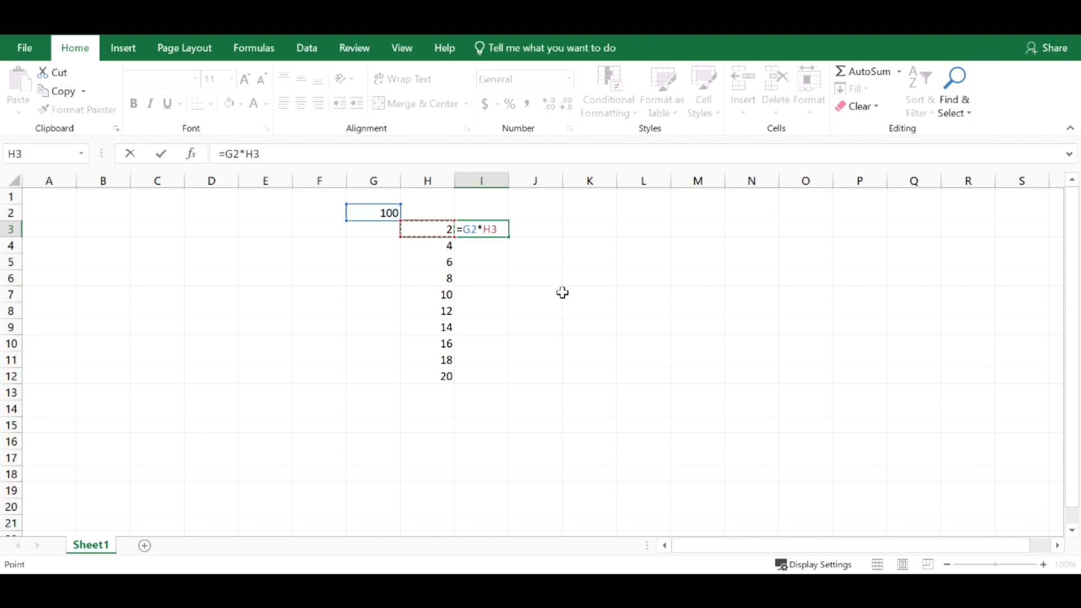
key(Return)
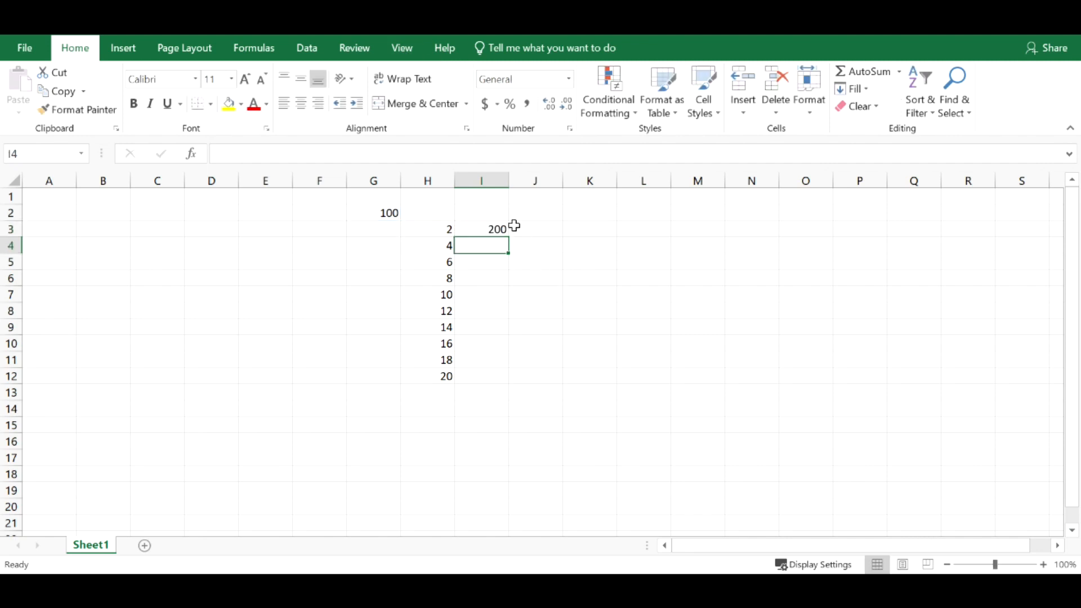
- Fill the relative I3 formula down to row 12 and inspect the copied results in I4:I12
click(498, 226)
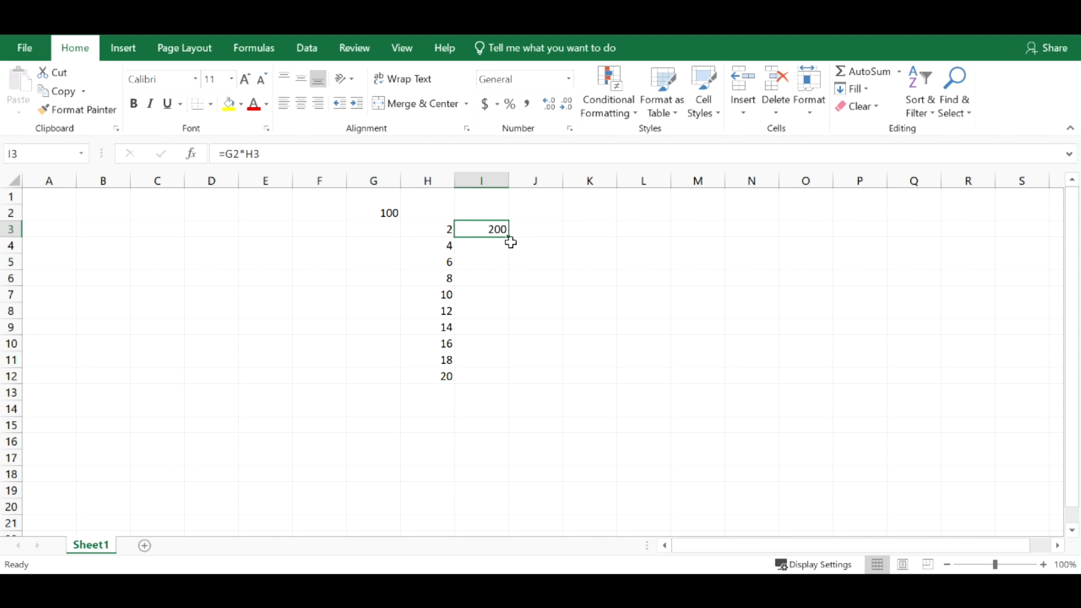
drag(509, 237, 509, 383)
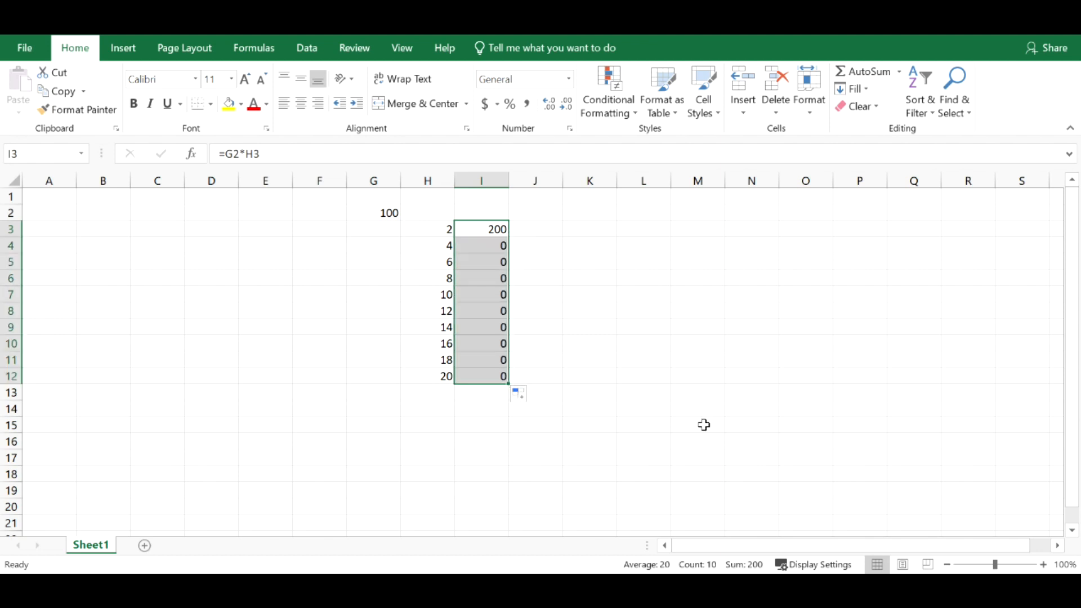
click(749, 393)
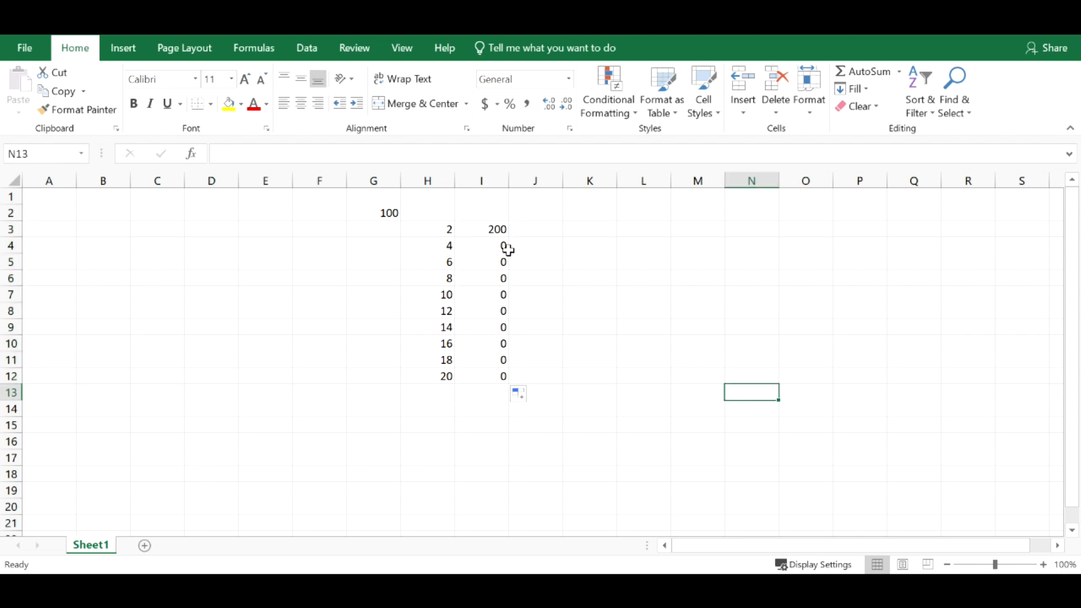
drag(502, 246, 503, 378)
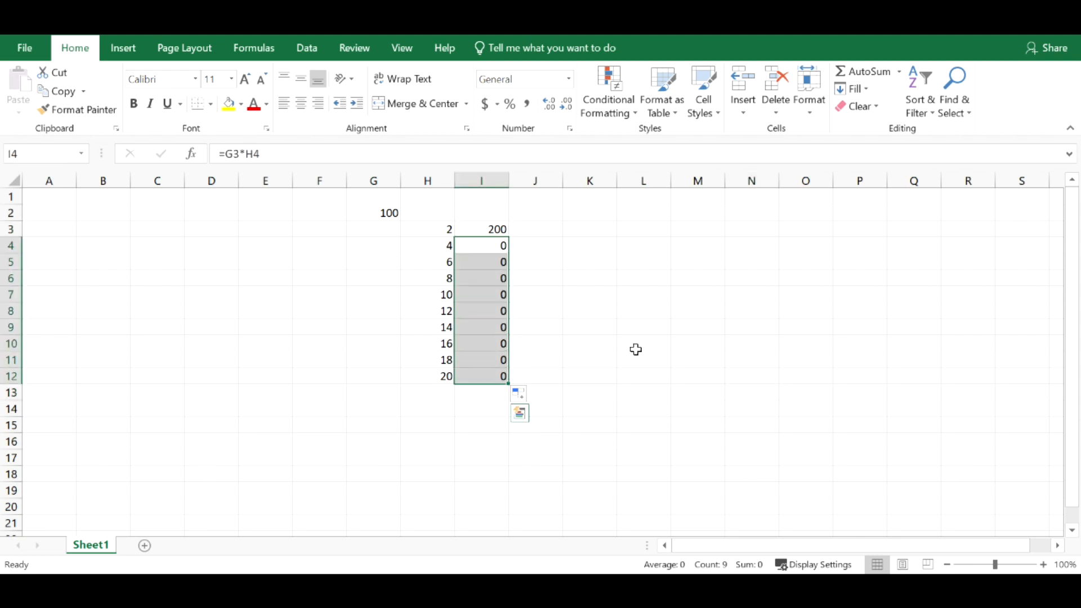
click(651, 344)
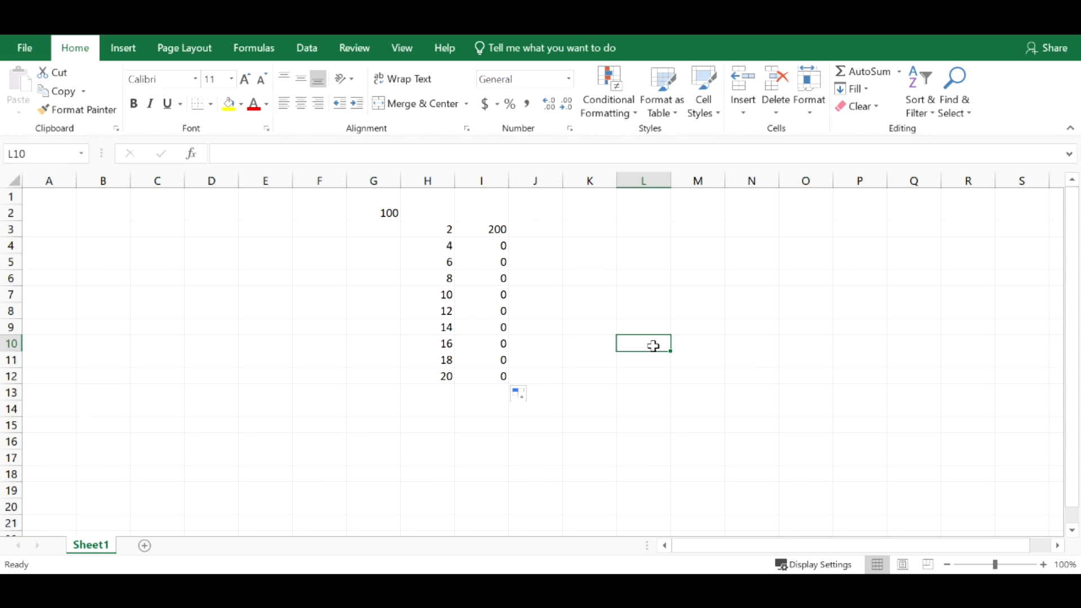
- Clear the range I3:I12 and enter the formula =G$2*H3 in cell I3, locking row 2
drag(495, 230, 500, 367)
key(Delete)
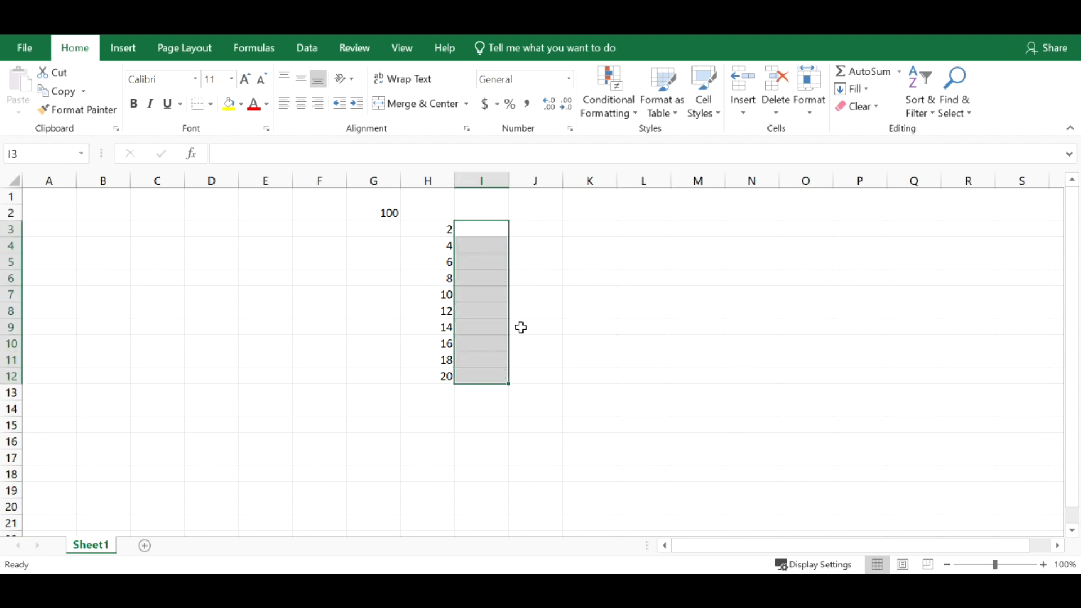
click(485, 227)
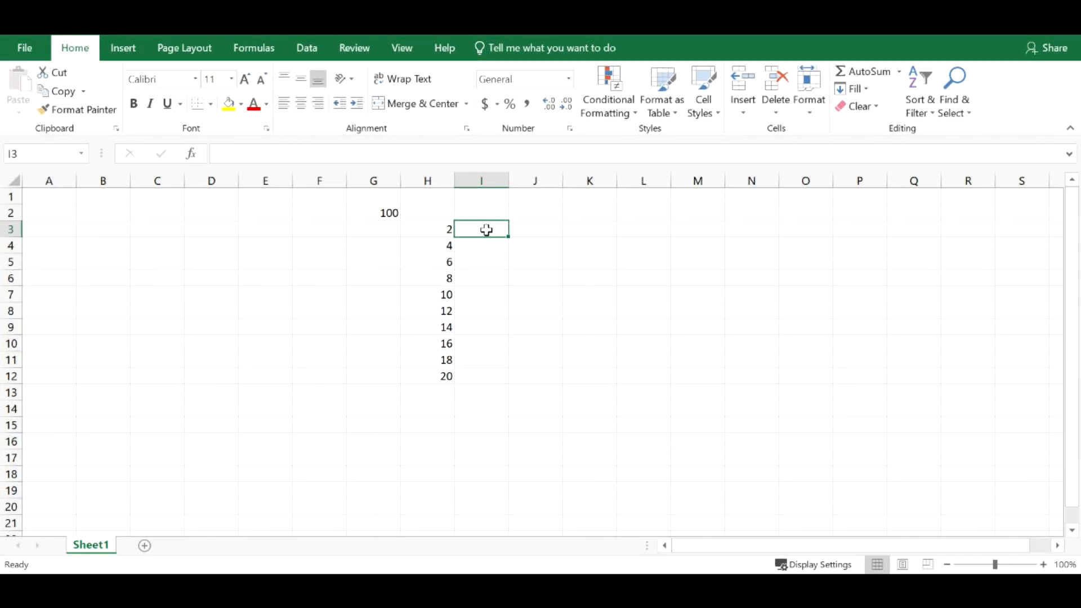
text(=)
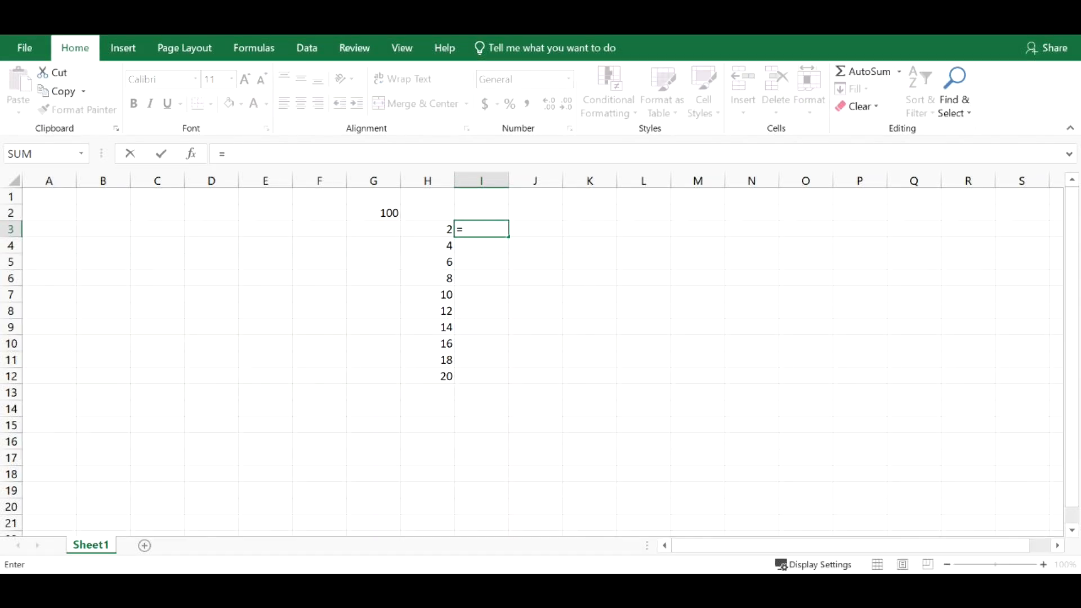
click(390, 212)
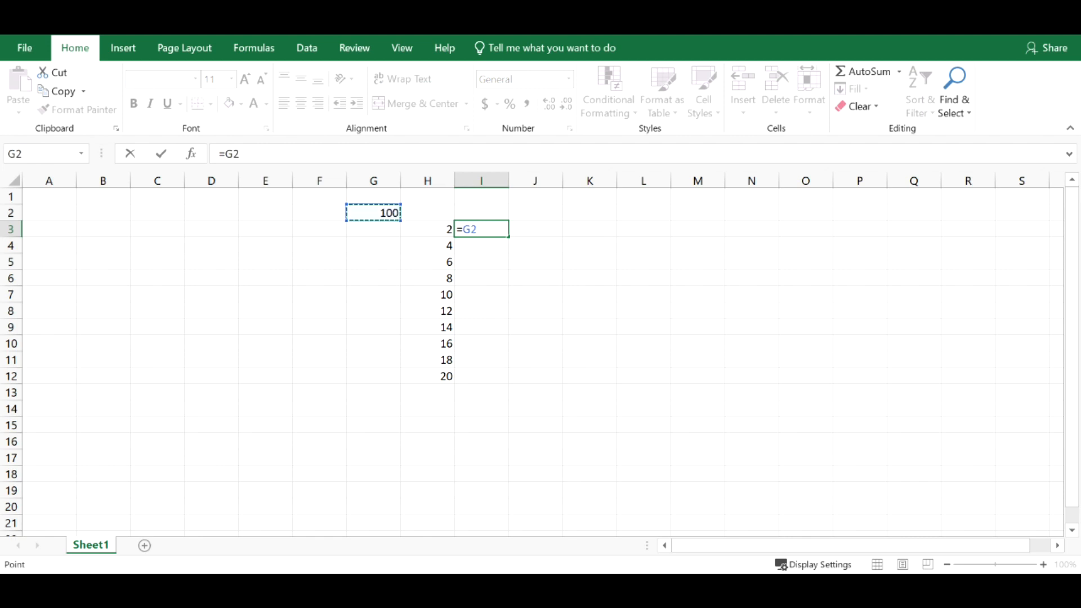
click(470, 229)
text($2)
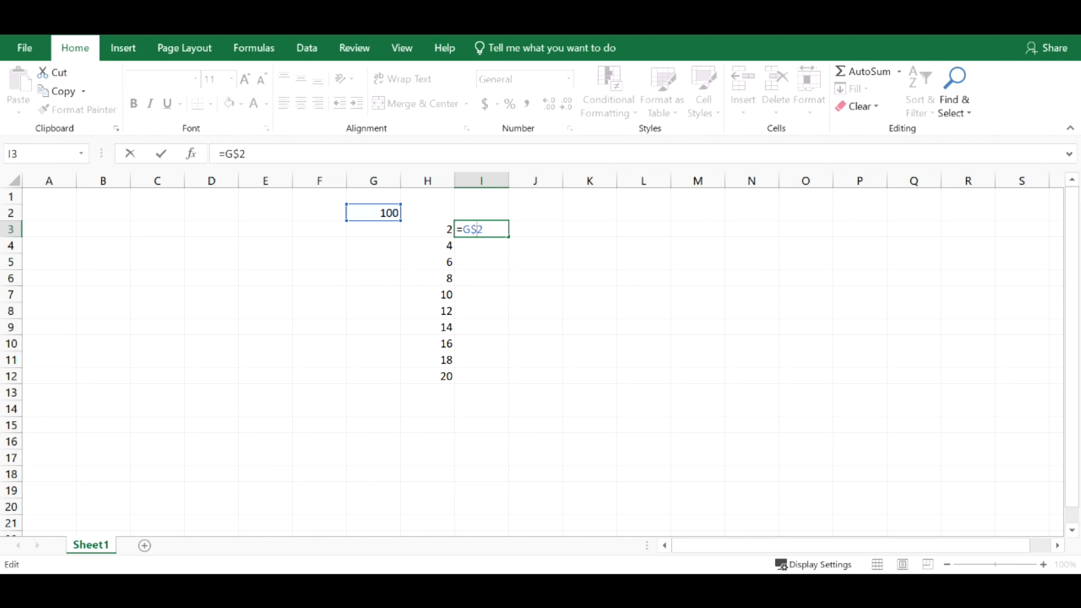
text(*)
click(442, 228)
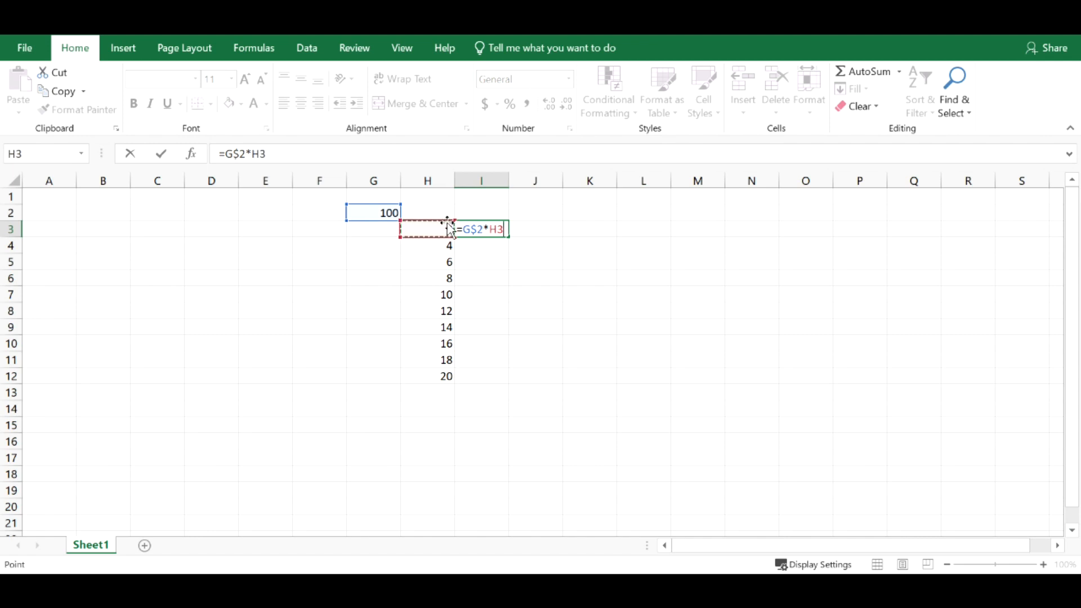
key(Return)
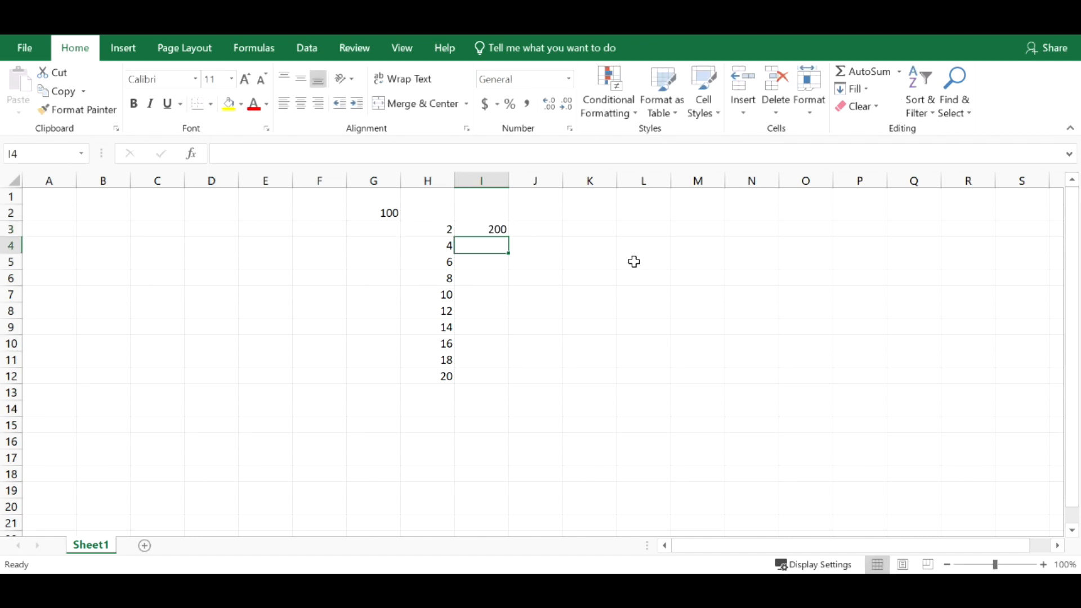
- Fill the row-locked I3 formula down to row 12 and across to column L
click(482, 222)
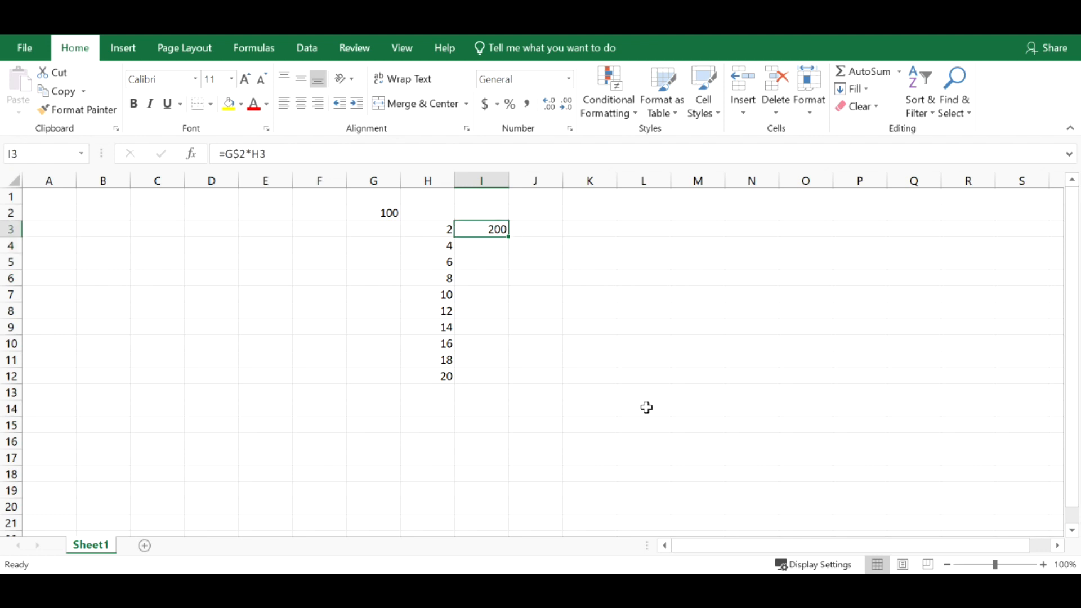
drag(509, 236, 498, 381)
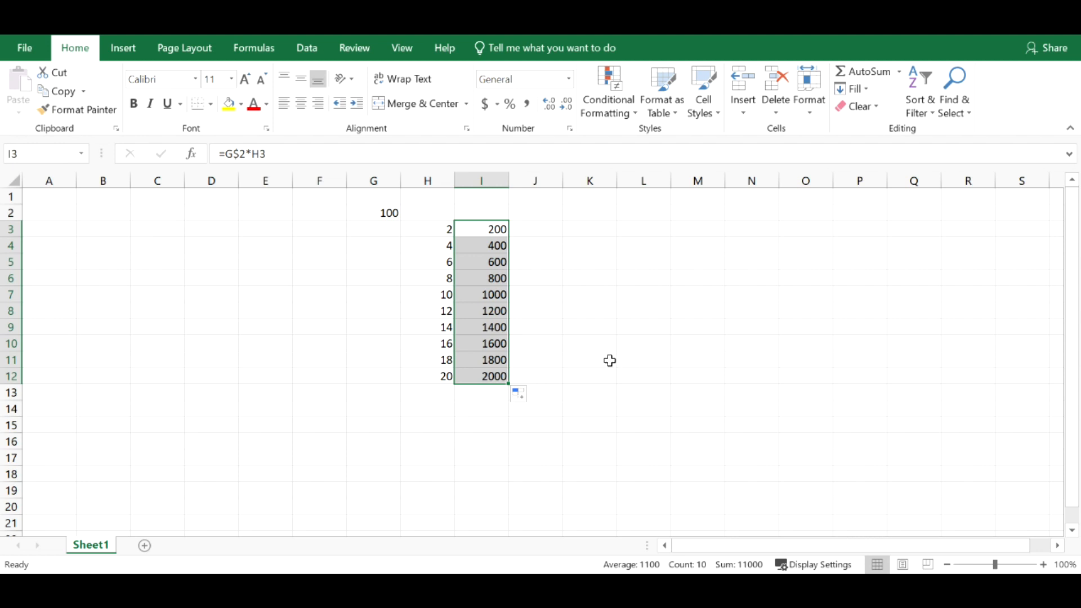
drag(511, 384, 678, 382)
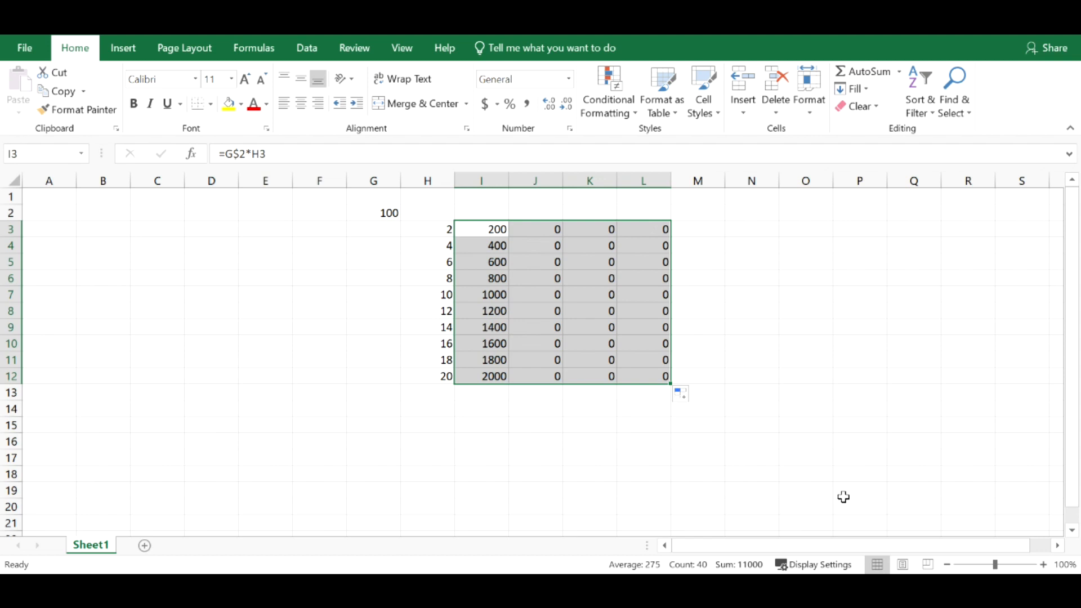
click(693, 443)
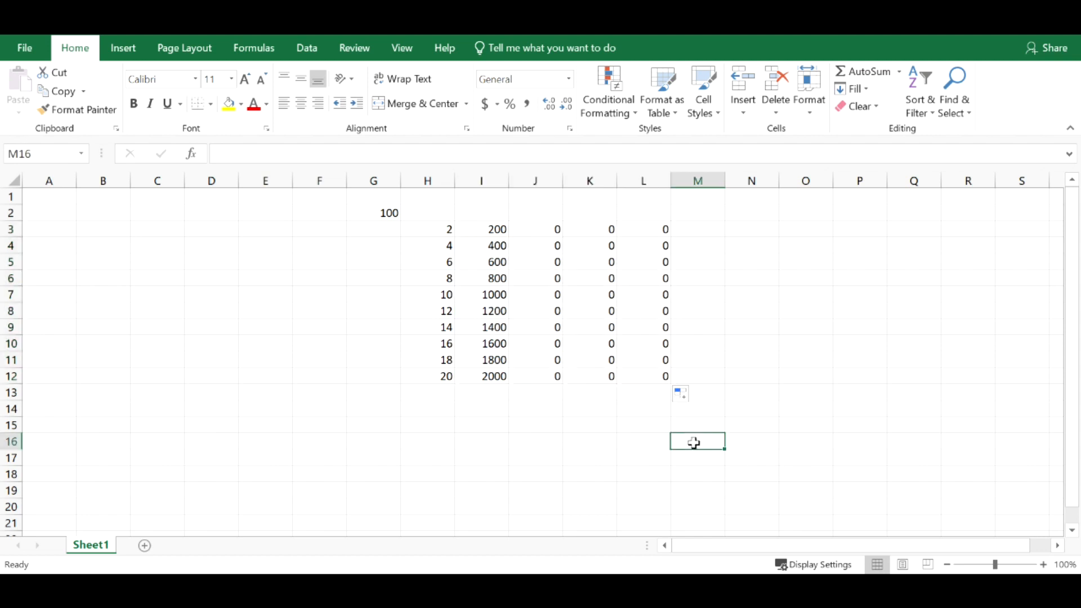
- Clear the copied formulas from the range J3:L12, keeping those in column I
drag(535, 224, 663, 373)
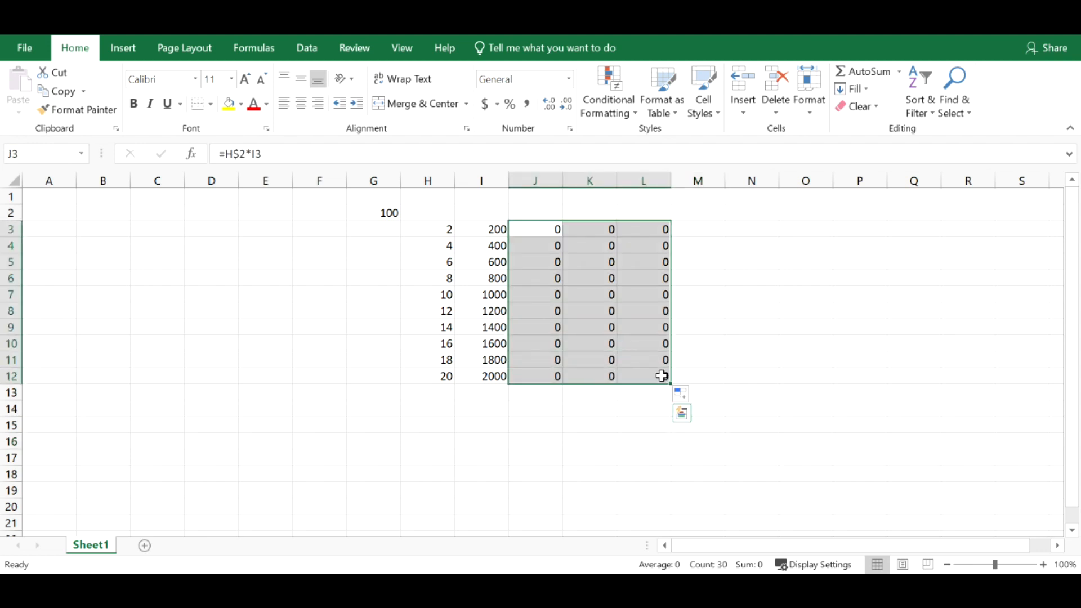
key(Delete)
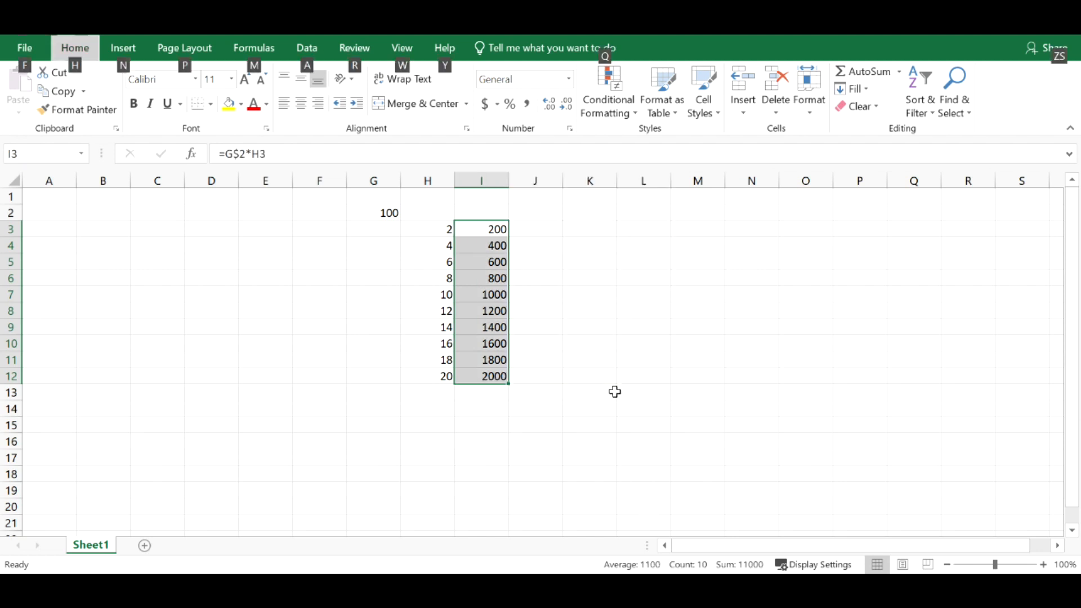
key(Escape)
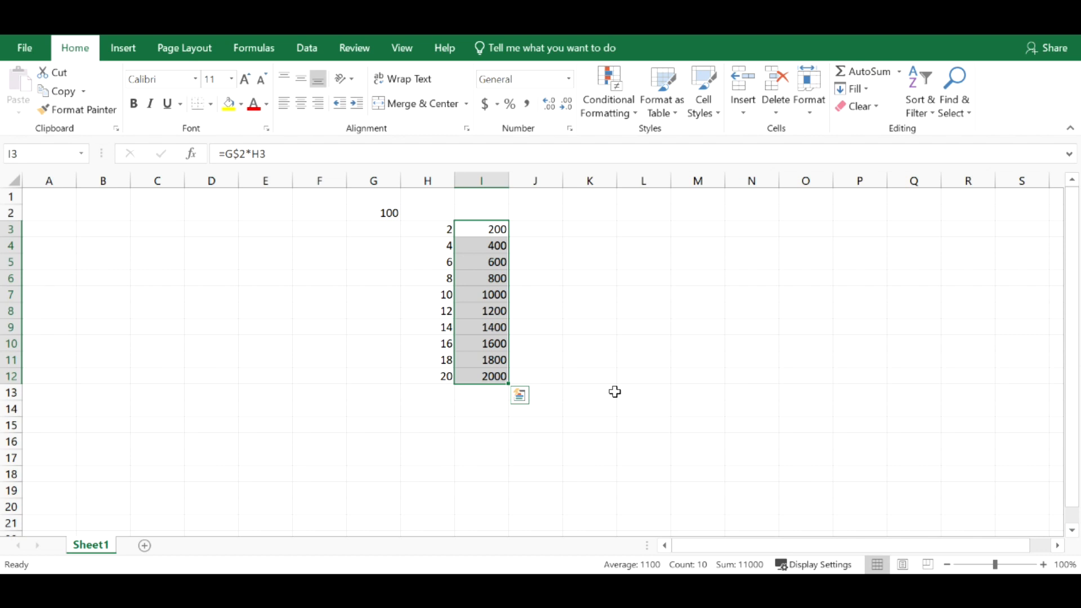
- Examine how the locked row 2 reference carries through the column I formulas in I7, I10, I3 and I12
click(614, 392)
drag(369, 212, 504, 378)
click(500, 377)
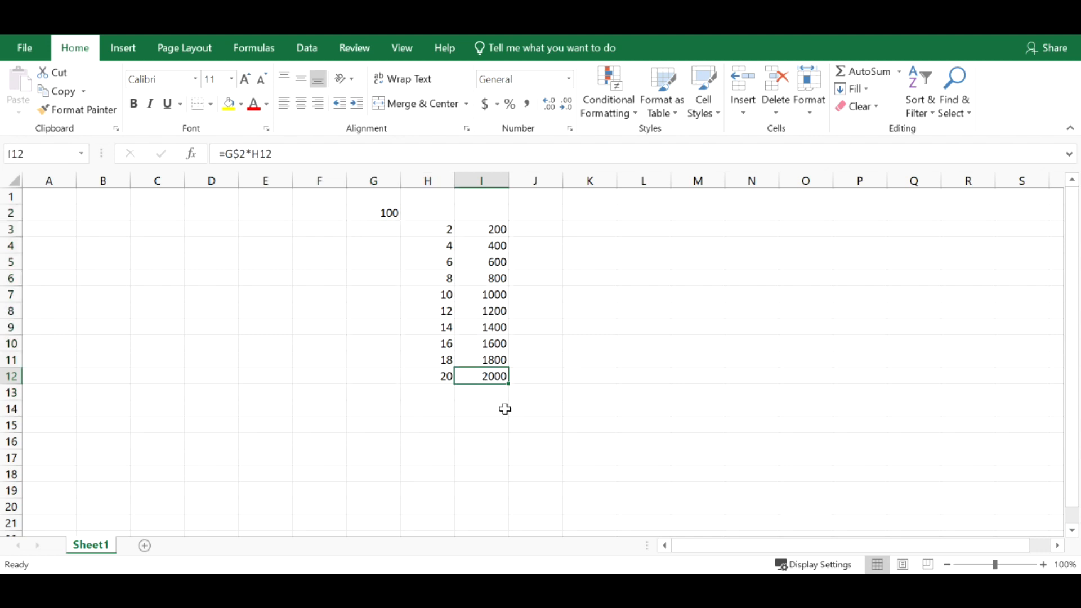
double_click(493, 295)
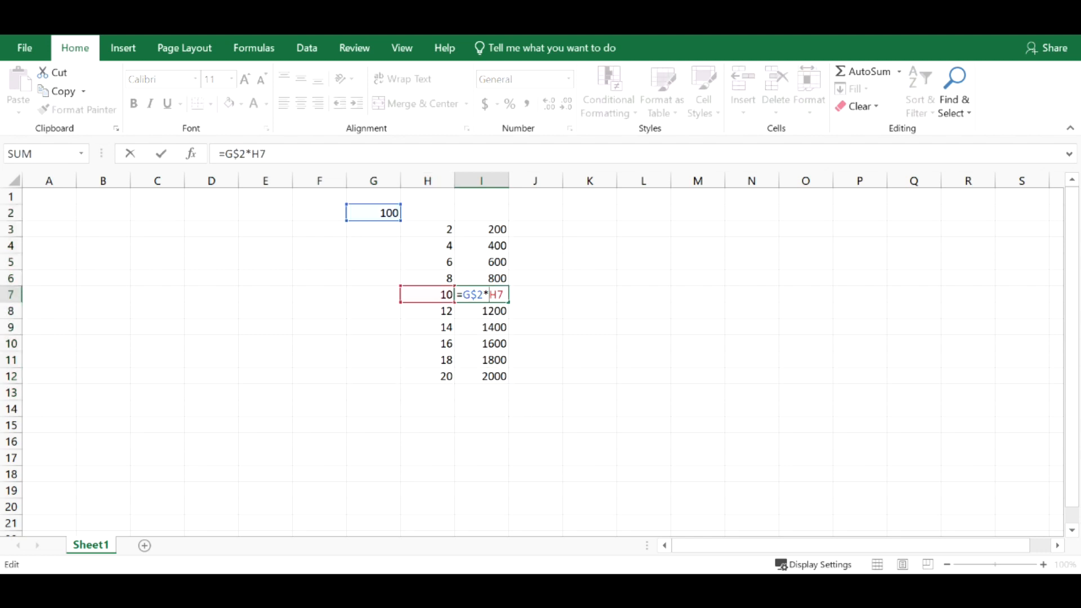
click(502, 280)
key(Escape)
double_click(491, 296)
key(Escape)
double_click(492, 344)
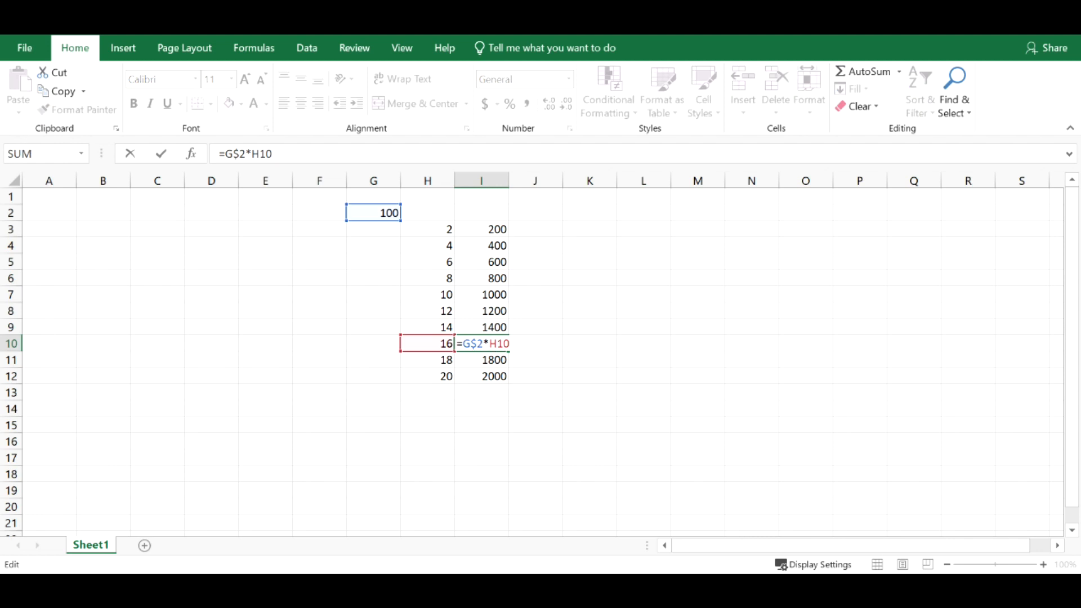
key(Escape)
double_click(496, 229)
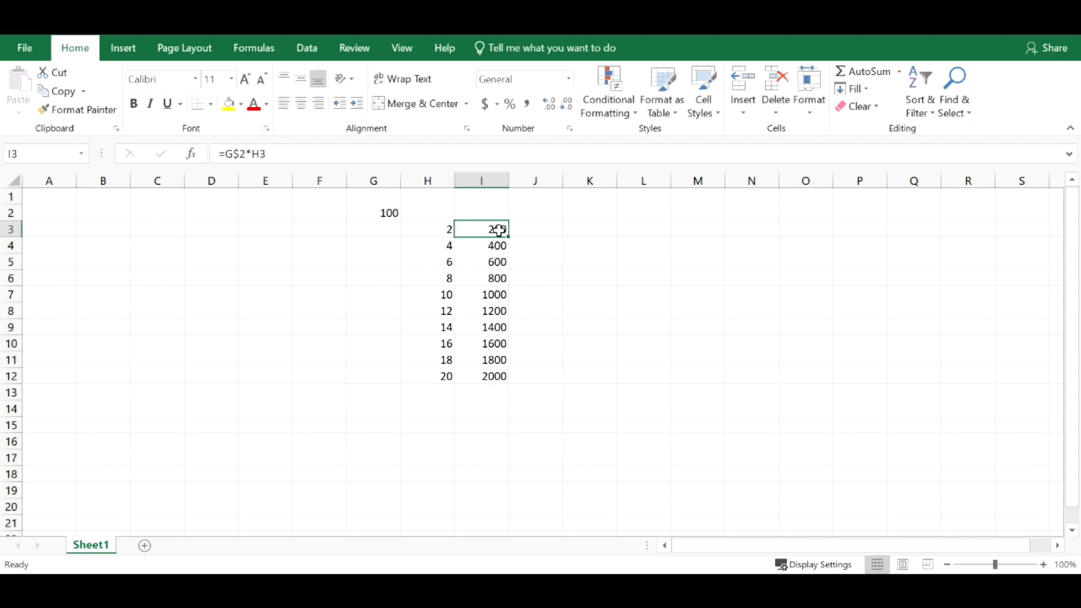
key(Escape)
double_click(497, 376)
key(Escape)
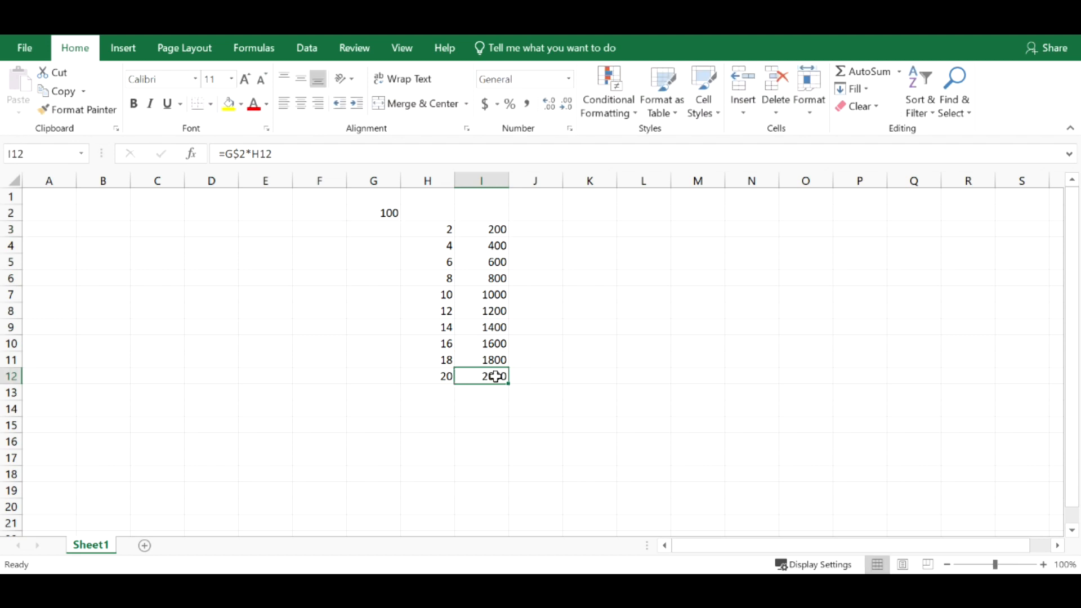
click(653, 332)
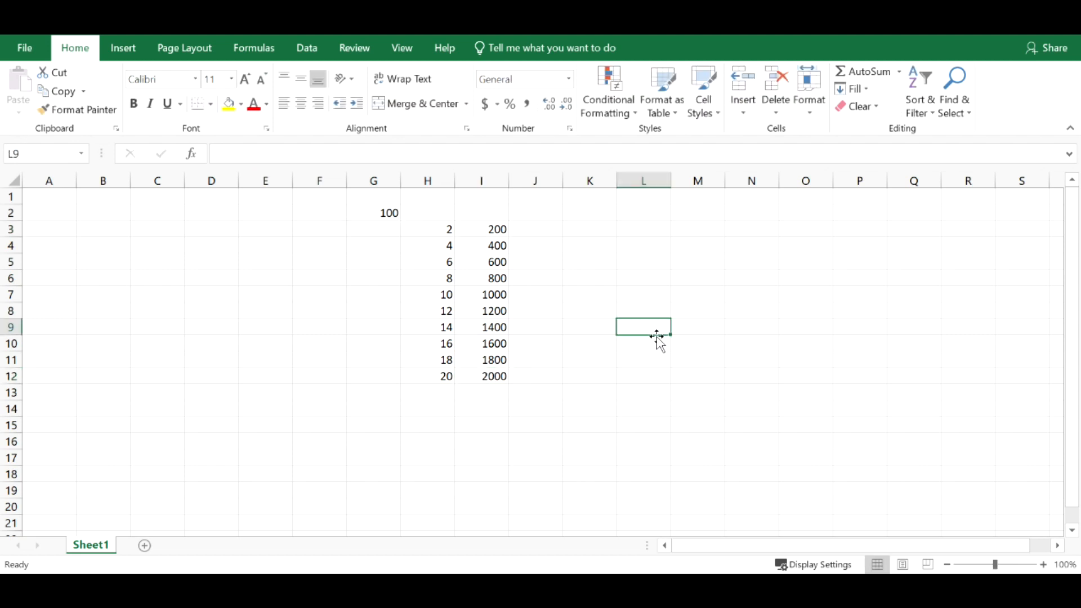